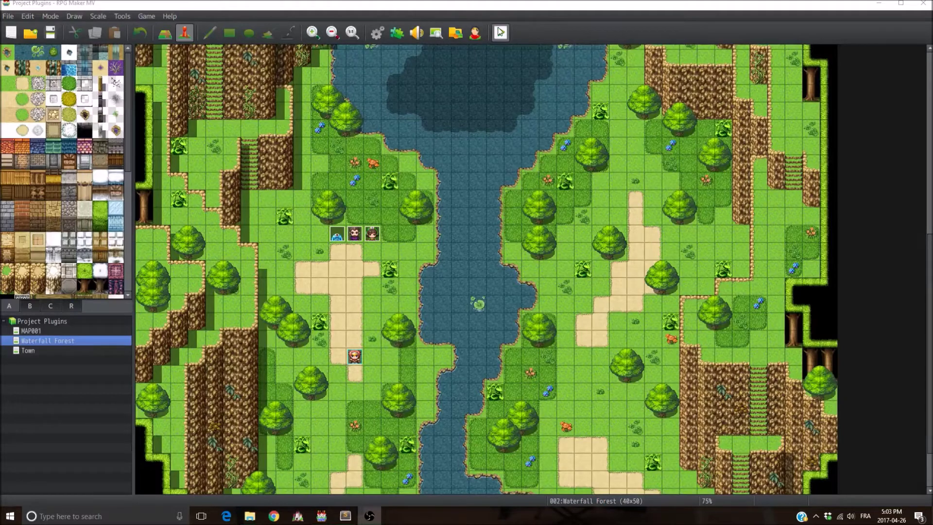
Step: Start a playtest, continue from File 1, and open the in-game Options screen
{"action": "left_click", "coordinate": [500, 33]}
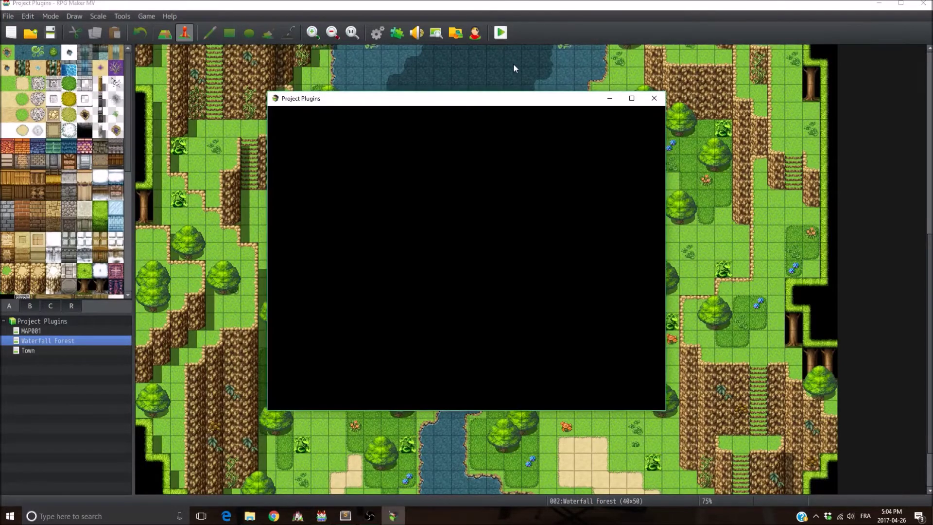
{"action": "key", "text": "Return"}
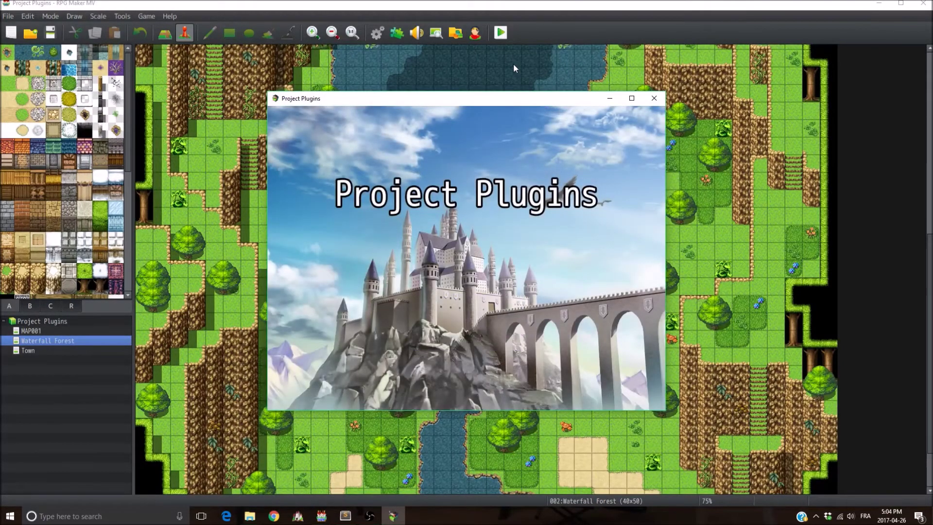
{"action": "key", "text": "Return"}
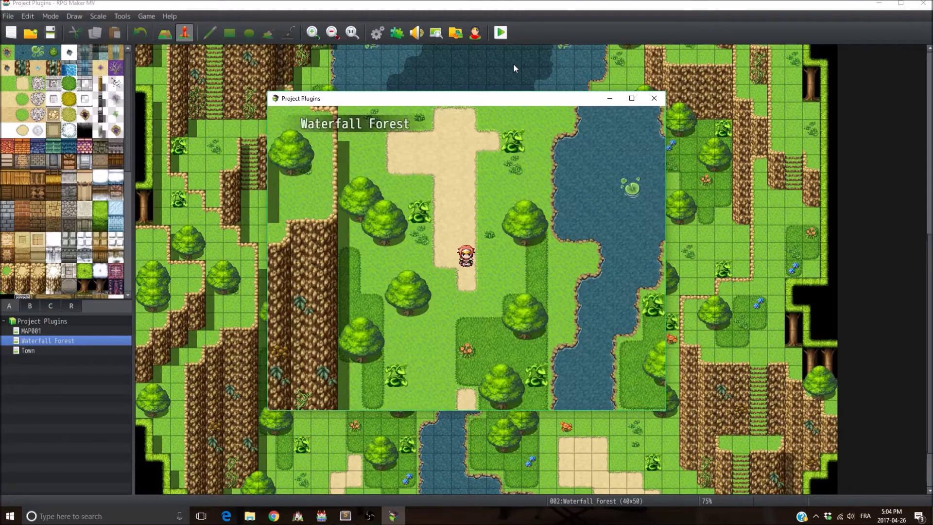
{"action": "key", "text": "Escape"}
{"action": "key", "text": "Down"}
{"action": "key", "text": "Down"}
{"action": "key", "text": "Down"}
{"action": "key", "text": "Down"}
{"action": "key", "text": "Down"}
{"action": "key", "text": "Return"}
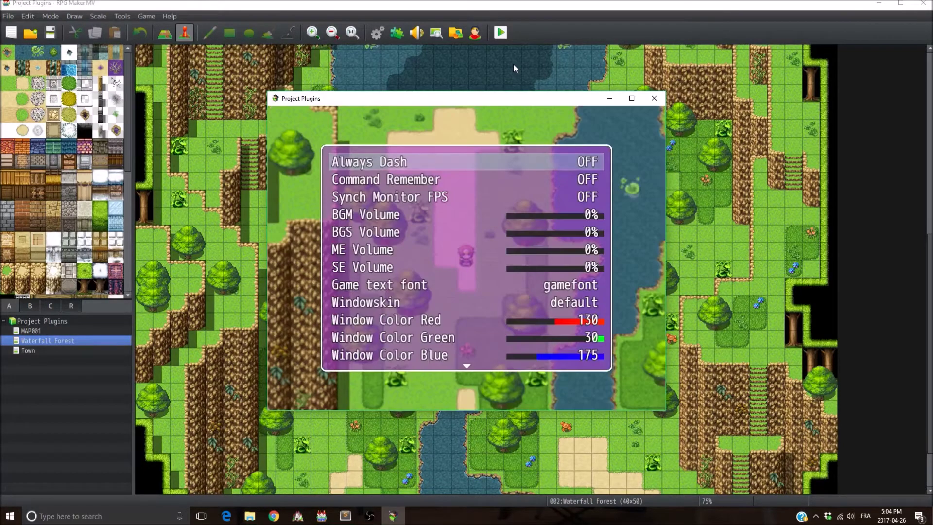
{"action": "key", "text": "Down"}
{"action": "key", "text": "Down"}
{"action": "key", "text": "Down"}
{"action": "key", "text": "Down"}
{"action": "key", "text": "Down"}
{"action": "key", "text": "Down"}
Step: Test the BGM Volume slider, leave all volumes at 0%, and return to Game text font
{"action": "key", "text": "Up"}
{"action": "key", "text": "Up"}
{"action": "key", "text": "Up"}
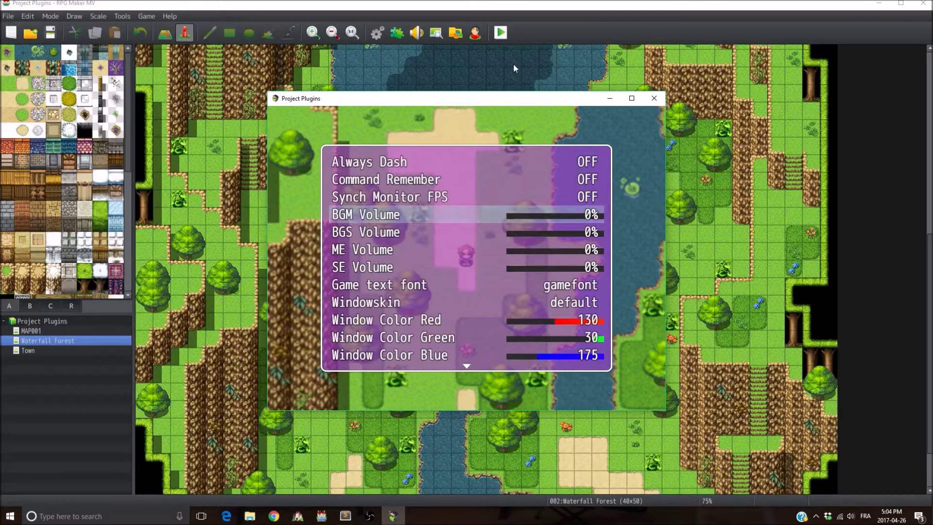
{"action": "key", "text": "Down"}
{"action": "key", "text": "Down"}
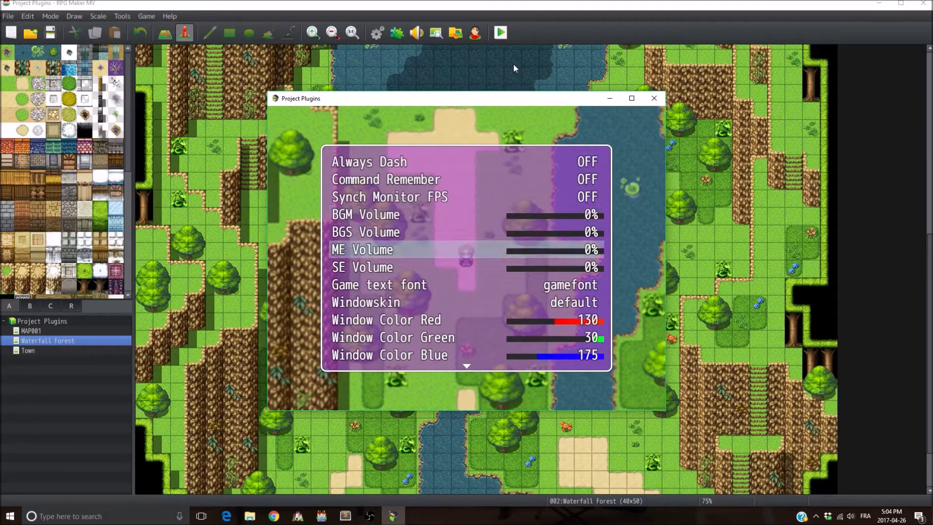
{"action": "key", "text": "Up"}
{"action": "key", "text": "Up"}
{"action": "key", "text": "Right"}
{"action": "key", "text": "Right"}
{"action": "key", "text": "Right"}
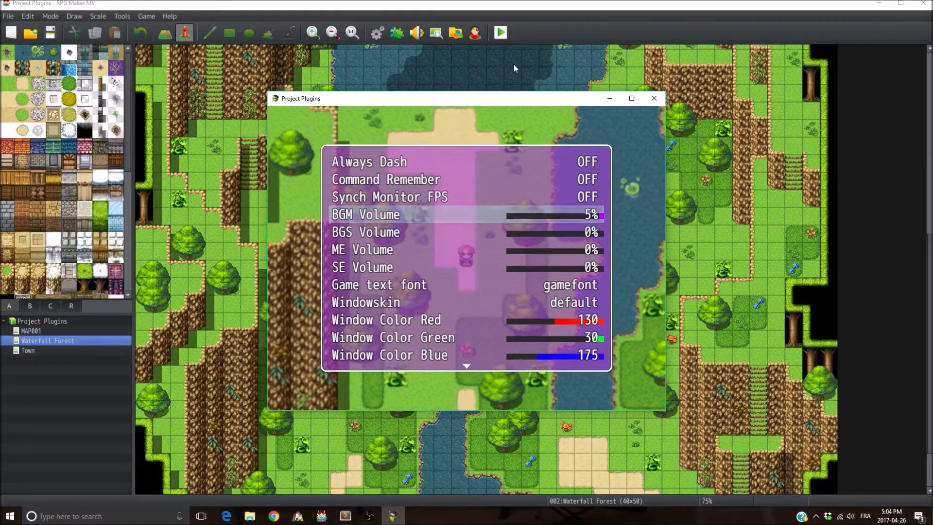
{"action": "key", "text": "Left"}
{"action": "key", "text": "Left"}
{"action": "key", "text": "Left"}
{"action": "key", "text": "Down"}
{"action": "key", "text": "Down"}
{"action": "key", "text": "Down"}
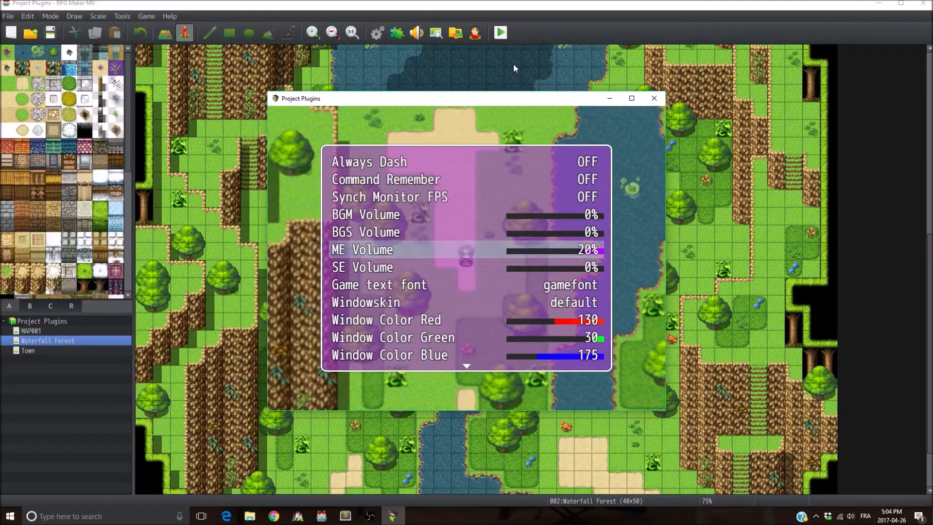
{"action": "key", "text": "Down"}
{"action": "key", "text": "Up"}
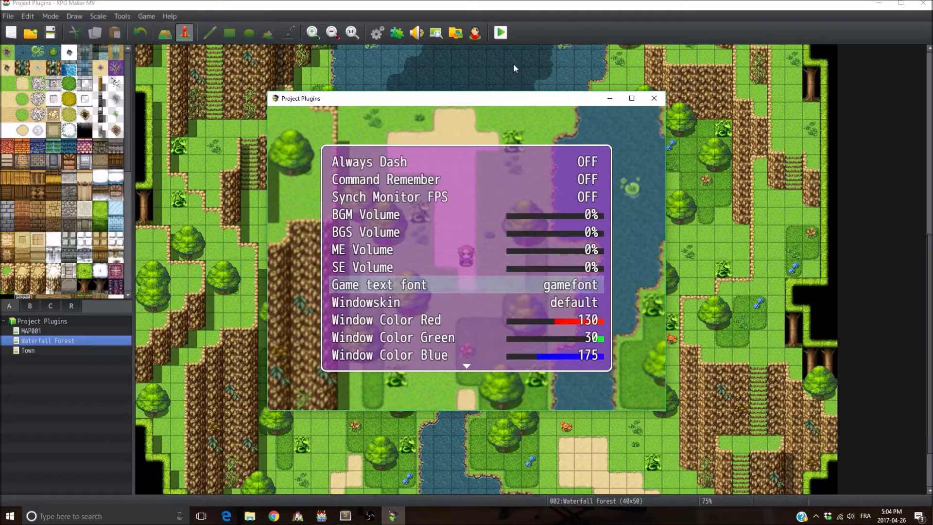
Step: Cycle the Game text font through duality and carbon, settling on jokerman
{"action": "key", "text": "Right"}
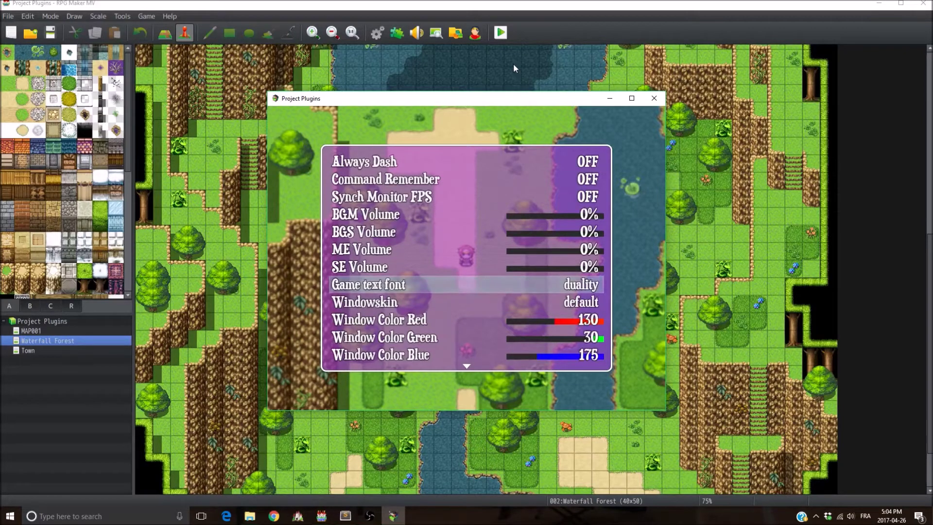
{"action": "key", "text": "Right"}
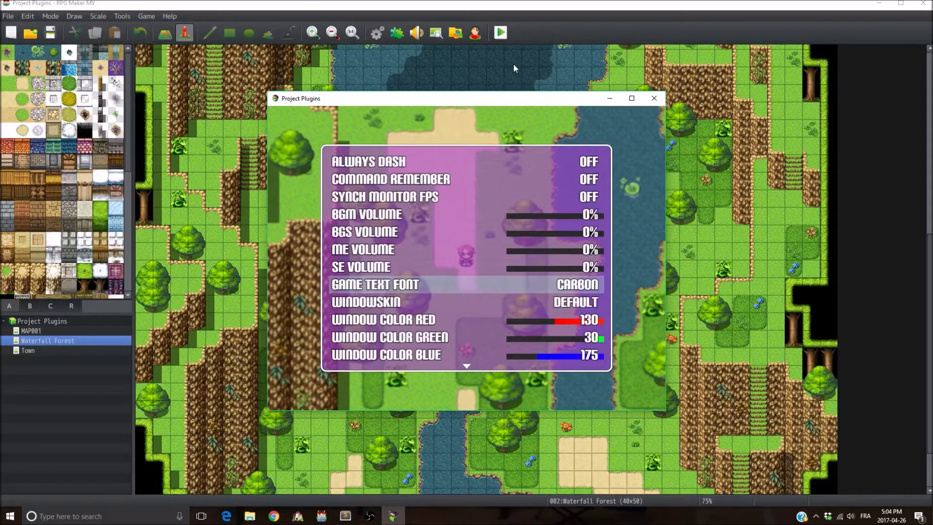
{"action": "key", "text": "Right"}
{"action": "key", "text": "Left"}
{"action": "key", "text": "Left"}
{"action": "key", "text": "Right"}
{"action": "key", "text": "Right"}
{"action": "key", "text": "Left"}
{"action": "key", "text": "Left"}
{"action": "key", "text": "Left"}
{"action": "key", "text": "Right"}
{"action": "key", "text": "Right"}
{"action": "key", "text": "Left"}
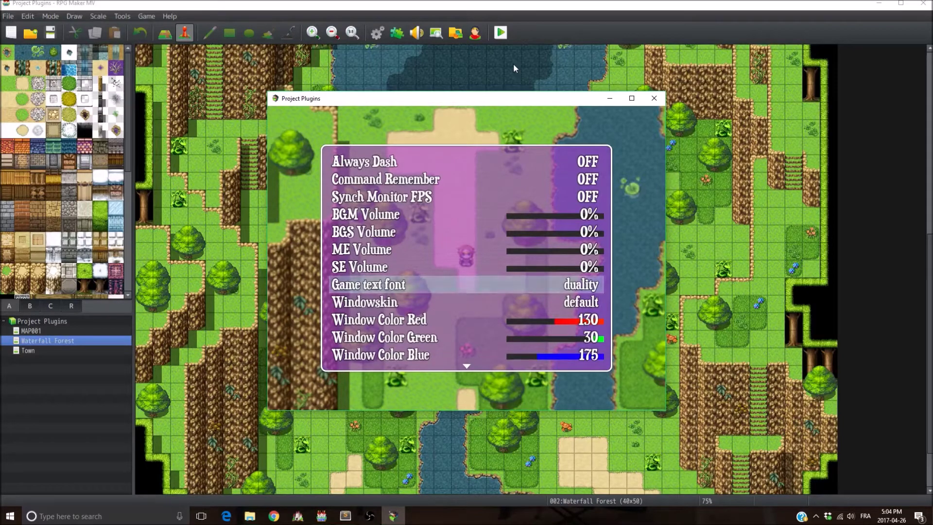
{"action": "key", "text": "Left"}
{"action": "key", "text": "Right"}
{"action": "key", "text": "Right"}
{"action": "key", "text": "Right"}
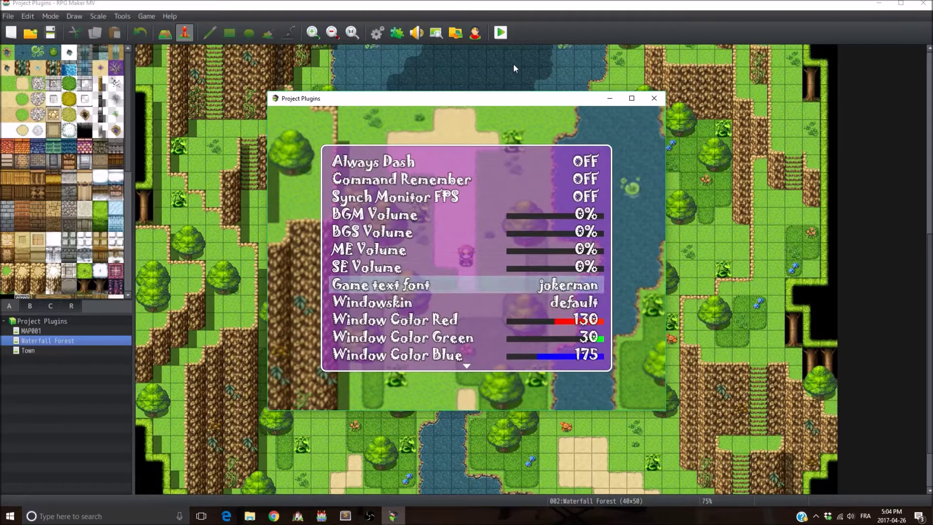
Step: Try the gold, futuristic and wood windowskins, returning to futuristic
{"action": "key", "text": "Down"}
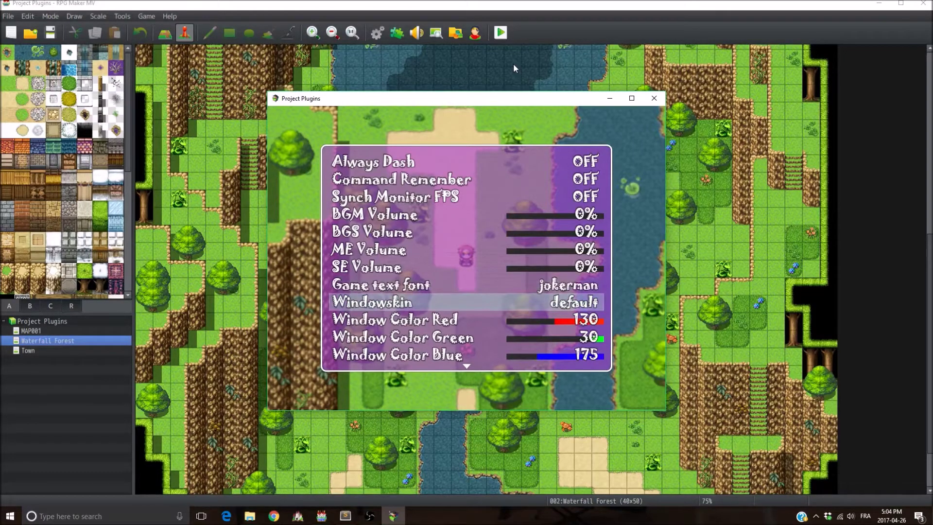
{"action": "key", "text": "Right"}
{"action": "key", "text": "Right"}
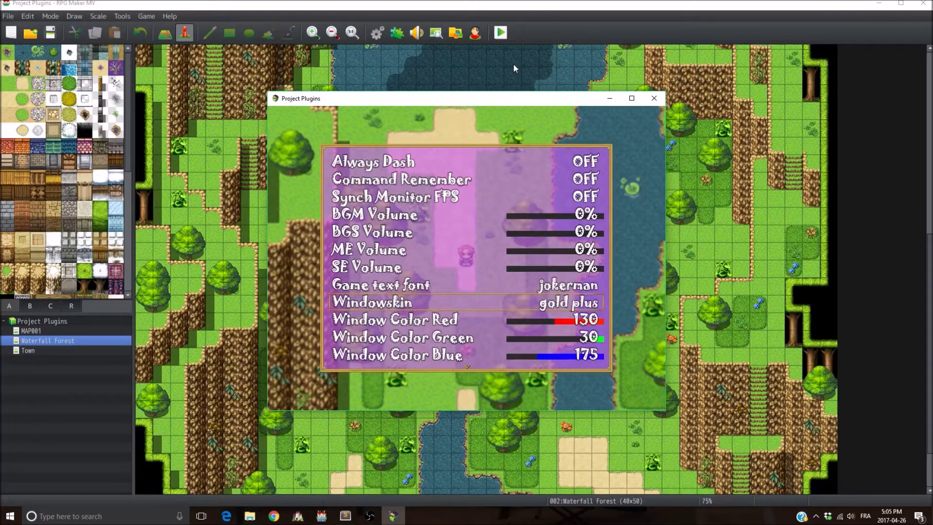
{"action": "key", "text": "Right"}
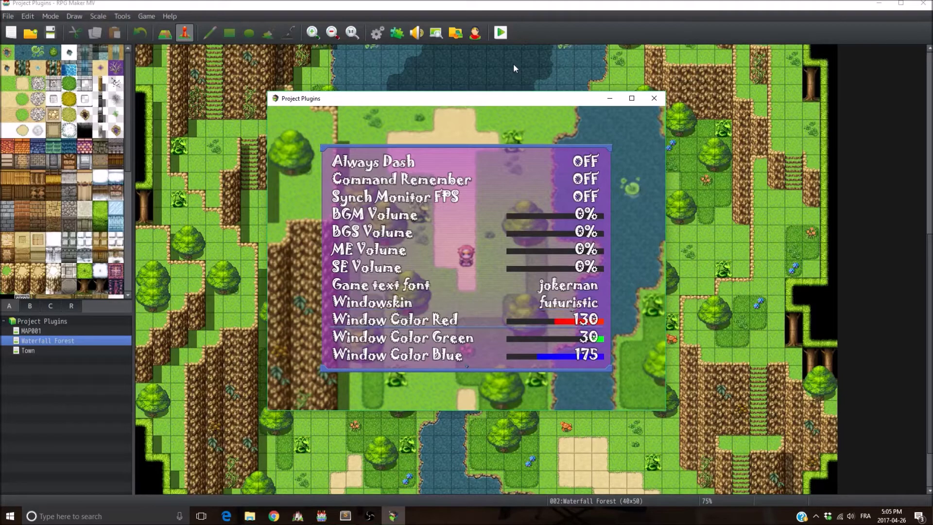
{"action": "key", "text": "Right"}
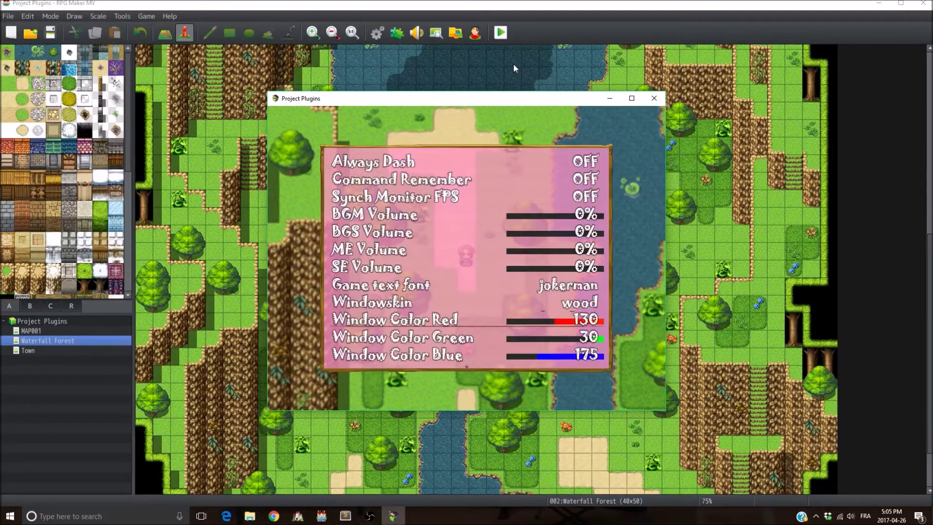
{"action": "key", "text": "Left"}
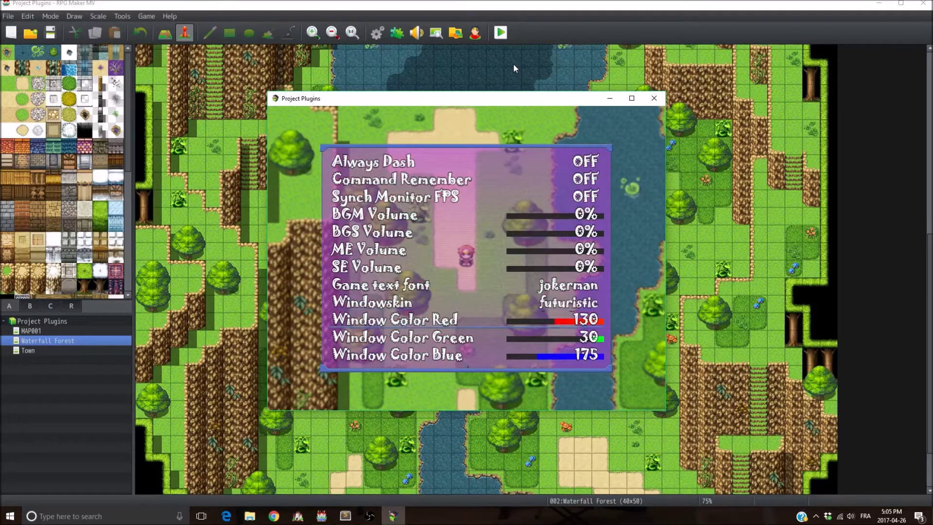
Step: Set Window Color to Red 195, Green 110, Blue 215
{"action": "key", "text": "Right"}
{"action": "key", "text": "Right"}
{"action": "key", "text": "Right"}
{"action": "key", "text": "Right"}
{"action": "key", "text": "Right"}
{"action": "key", "text": "Right"}
{"action": "key", "text": "Right"}
{"action": "key", "text": "Right"}
{"action": "key", "text": "Right"}
{"action": "key", "text": "Right"}
{"action": "key", "text": "Right"}
{"action": "key", "text": "Right"}
{"action": "key", "text": "Right"}
{"action": "key", "text": "Down"}
{"action": "key", "text": "Right"}
{"action": "key", "text": "Right"}
{"action": "key", "text": "Right"}
{"action": "key", "text": "Right"}
{"action": "key", "text": "Right"}
{"action": "key", "text": "Right"}
{"action": "key", "text": "Right"}
{"action": "key", "text": "Right"}
{"action": "key", "text": "Right"}
{"action": "key", "text": "Right"}
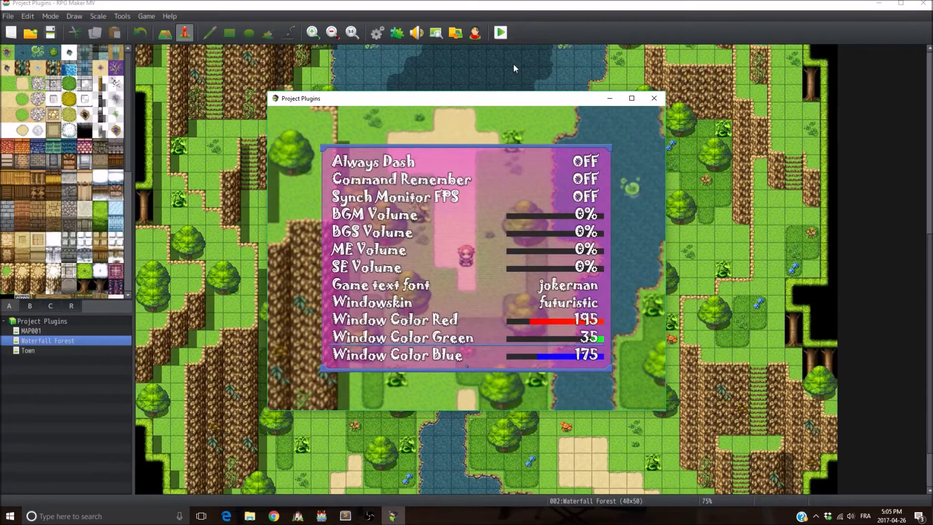
{"action": "key", "text": "Right"}
{"action": "key", "text": "Right"}
{"action": "key", "text": "Right"}
{"action": "key", "text": "Right"}
{"action": "key", "text": "Right"}
{"action": "key", "text": "Right"}
{"action": "key", "text": "Down"}
{"action": "key", "text": "Right"}
{"action": "key", "text": "Right"}
{"action": "key", "text": "Right"}
{"action": "key", "text": "Right"}
{"action": "key", "text": "Right"}
{"action": "key", "text": "Right"}
{"action": "key", "text": "Right"}
{"action": "key", "text": "Right"}
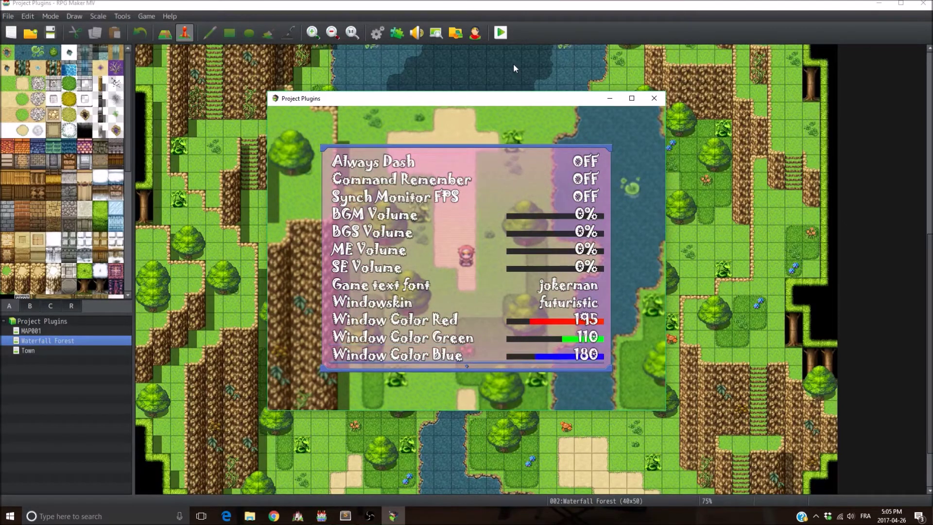
Step: Test window opacity, restore it to 255, and cycle the menu background images from Book
{"action": "key", "text": "Down"}
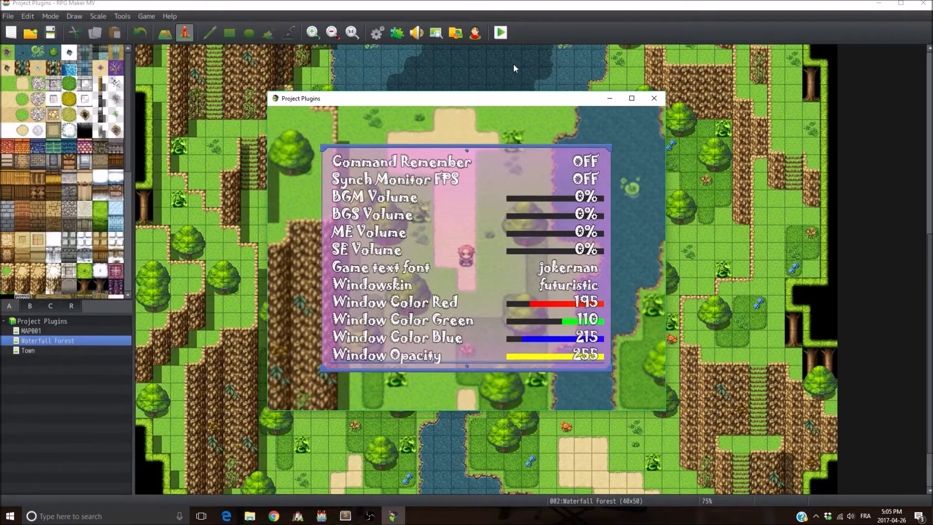
{"action": "key", "text": "Down"}
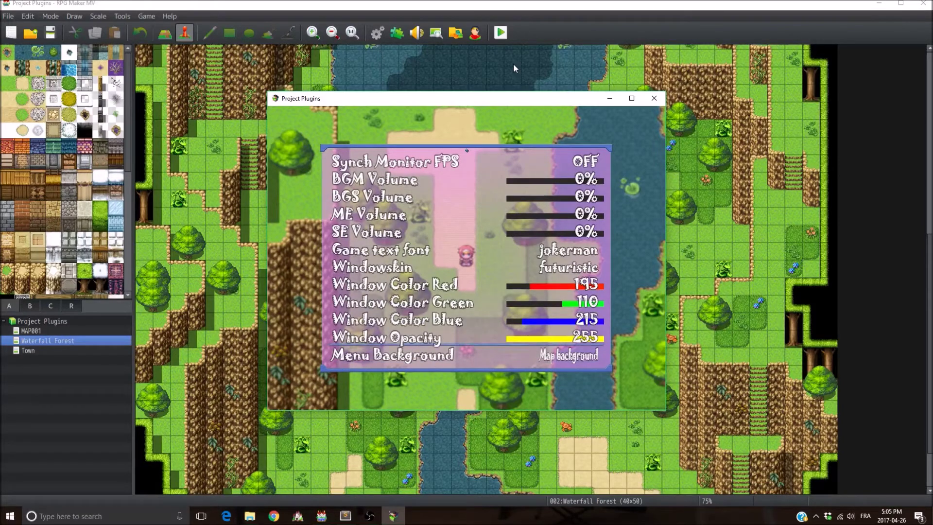
{"action": "key", "text": "Up"}
{"action": "key", "text": "Right"}
{"action": "key", "text": "Right"}
{"action": "key", "text": "Right"}
{"action": "key", "text": "Right"}
{"action": "key", "text": "Right"}
{"action": "key", "text": "Right"}
{"action": "key", "text": "Right"}
{"action": "key", "text": "Right"}
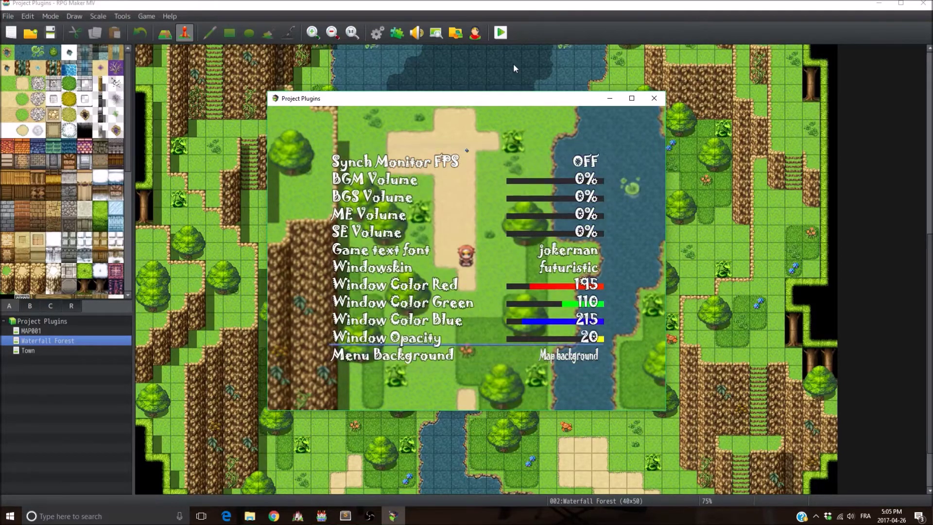
{"action": "key", "text": "Right"}
{"action": "key", "text": "Right"}
{"action": "key", "text": "Right"}
{"action": "key", "text": "Right"}
{"action": "key", "text": "Right"}
{"action": "key", "text": "Right"}
{"action": "key", "text": "Right"}
{"action": "key", "text": "Right"}
{"action": "key", "text": "Right"}
{"action": "key", "text": "Right"}
{"action": "key", "text": "Right"}
{"action": "key", "text": "Right"}
{"action": "key", "text": "Right"}
{"action": "key", "text": "Right"}
{"action": "key", "text": "Right"}
{"action": "key", "text": "Right"}
{"action": "key", "text": "Right"}
{"action": "key", "text": "Right"}
{"action": "key", "text": "Right"}
{"action": "key", "text": "Right"}
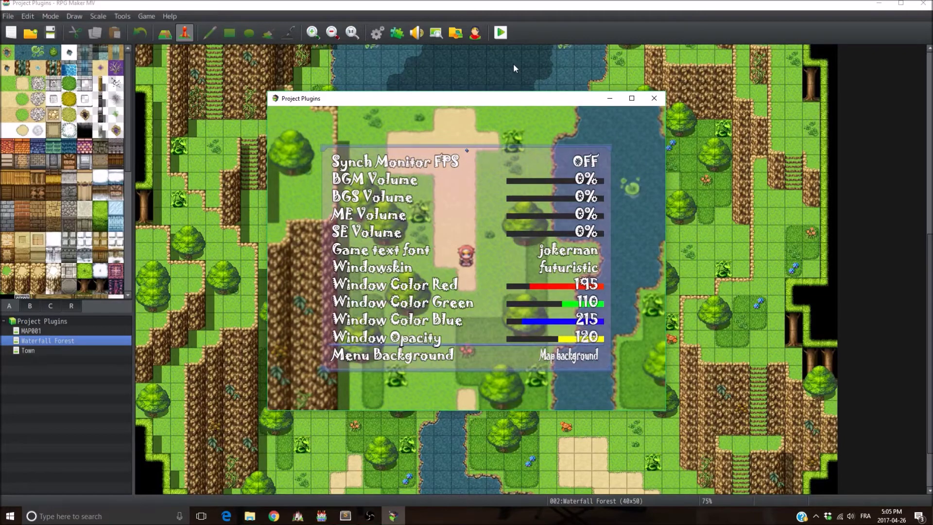
{"action": "key", "text": "Right"}
{"action": "key", "text": "Right"}
{"action": "key", "text": "Right"}
{"action": "key", "text": "Right"}
{"action": "key", "text": "Right"}
{"action": "key", "text": "Right"}
{"action": "key", "text": "Right"}
{"action": "key", "text": "Right"}
{"action": "key", "text": "Right"}
{"action": "key", "text": "Right"}
{"action": "key", "text": "Right"}
{"action": "key", "text": "Right"}
{"action": "key", "text": "Right"}
{"action": "key", "text": "Right"}
{"action": "key", "text": "Right"}
{"action": "key", "text": "Right"}
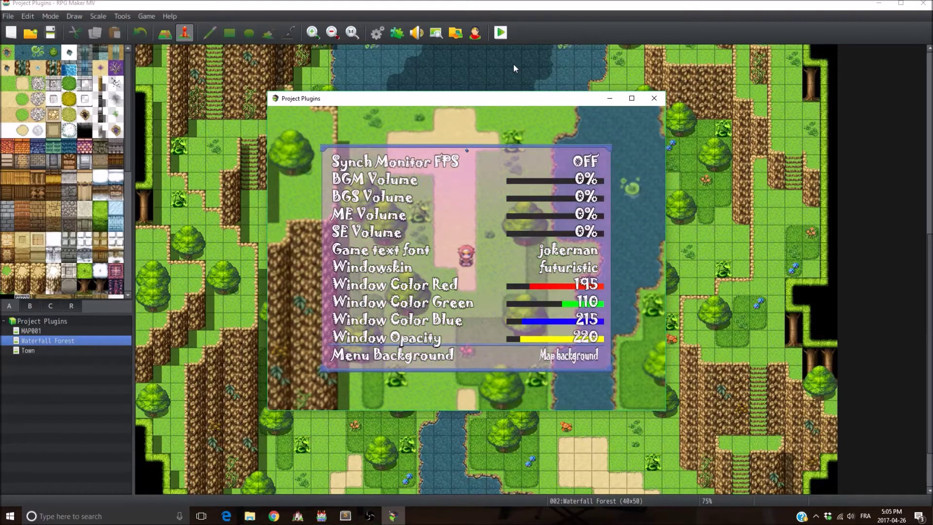
{"action": "key", "text": "Right"}
{"action": "key", "text": "Down"}
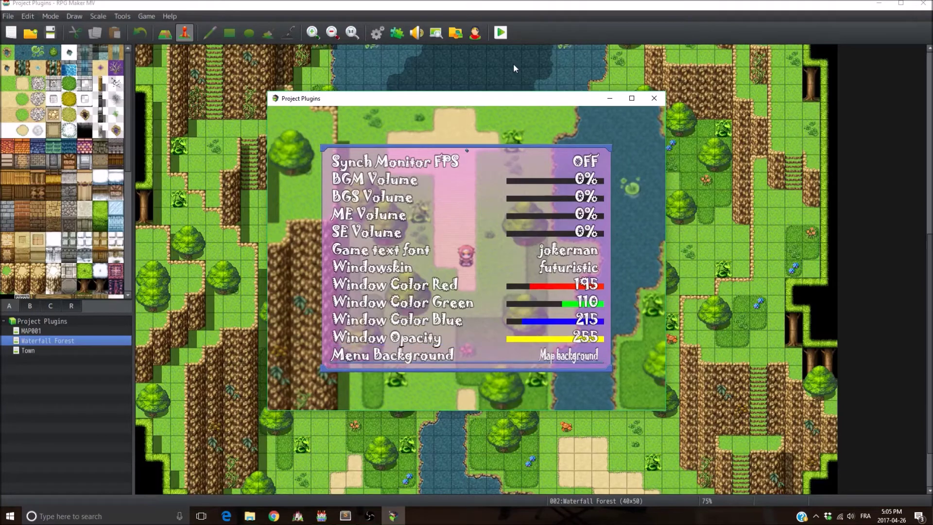
{"action": "key", "text": "Right"}
{"action": "key", "text": "Right"}
{"action": "key", "text": "Right"}
{"action": "key", "text": "Right"}
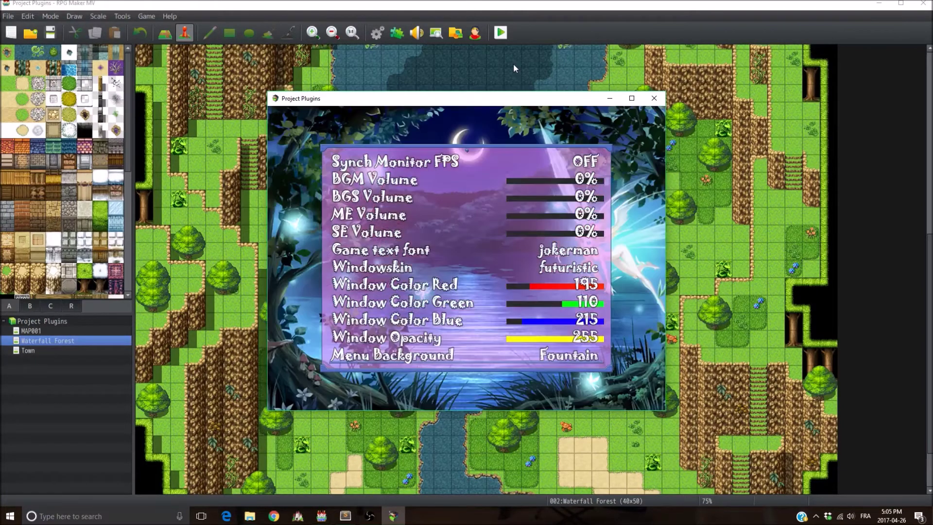
{"action": "key", "text": "Right"}
{"action": "key", "text": "Right"}
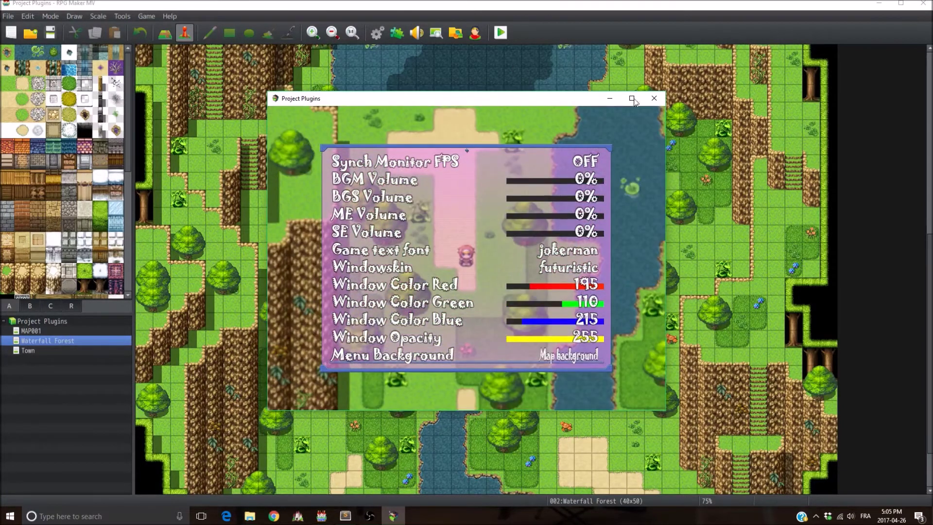
Step: Close the playtest and open $MUSH_MenuOptionExpansion_P1 in Plugin Manager with a wider Name column
{"action": "left_click", "coordinate": [653, 99]}
{"action": "left_click", "coordinate": [397, 32]}
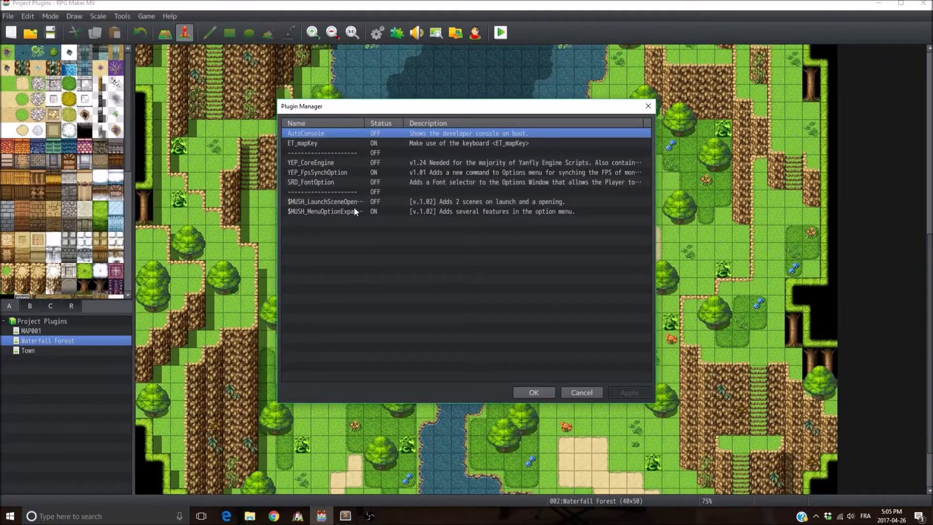
{"action": "left_click_drag", "start_coordinate": [365, 123], "coordinate": [400, 127]}
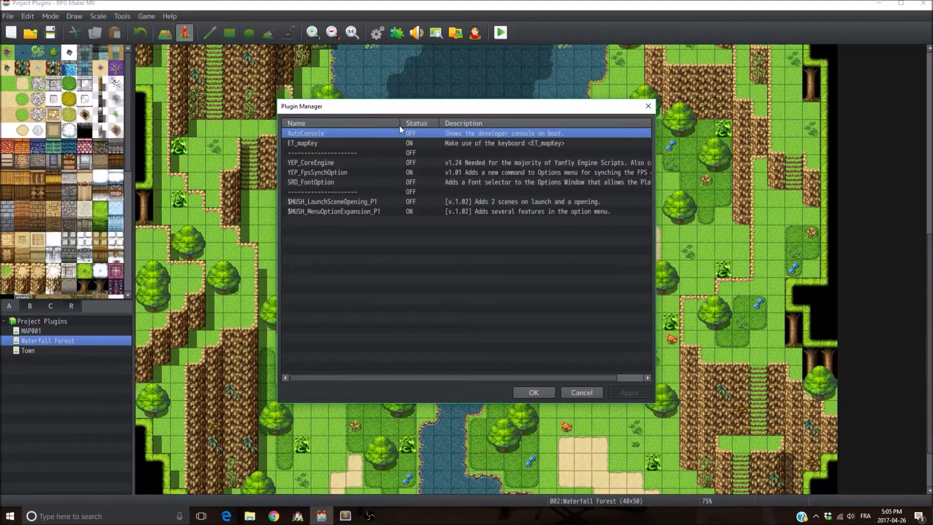
{"action": "double_click", "coordinate": [364, 212]}
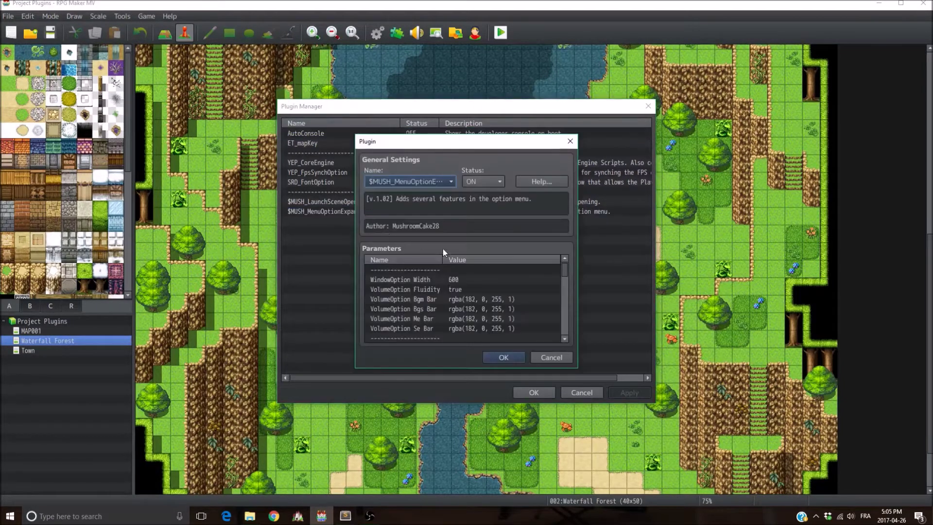
Step: Open and cancel the WindowOption Width value, leaving it at 600
{"action": "left_click", "coordinate": [470, 289]}
{"action": "left_click", "coordinate": [469, 279]}
{"action": "scroll", "coordinate": [468, 289], "scroll_direction": "down", "scroll_amount": 1}
{"action": "scroll", "coordinate": [456, 287], "scroll_direction": "up", "scroll_amount": 1}
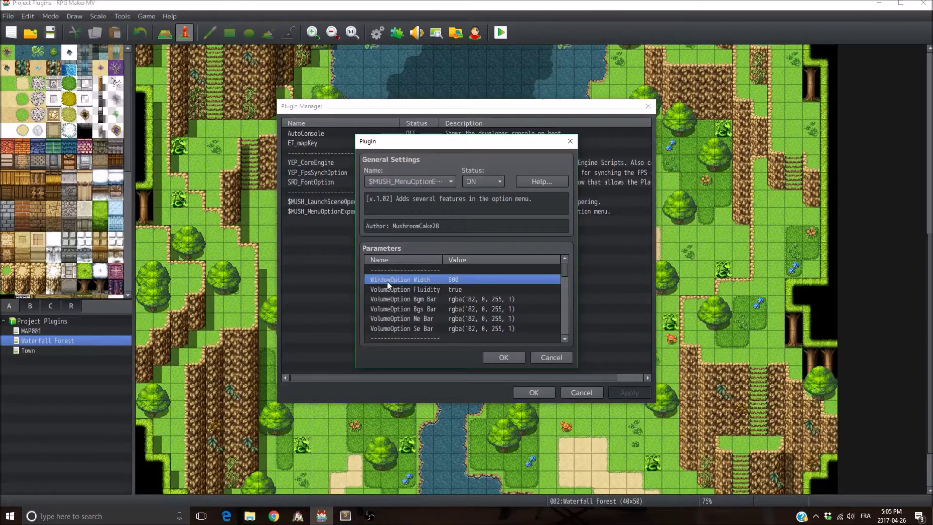
{"action": "double_click", "coordinate": [449, 281]}
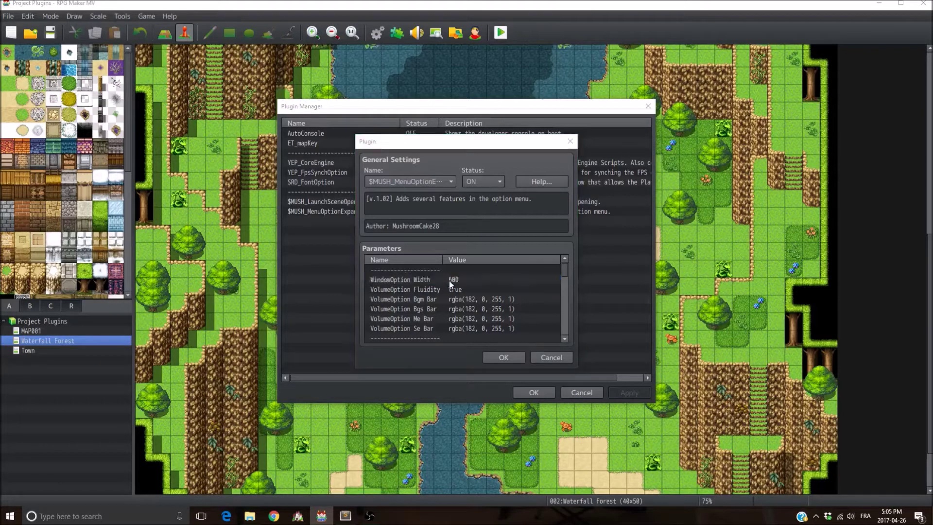
{"action": "left_click", "coordinate": [545, 285]}
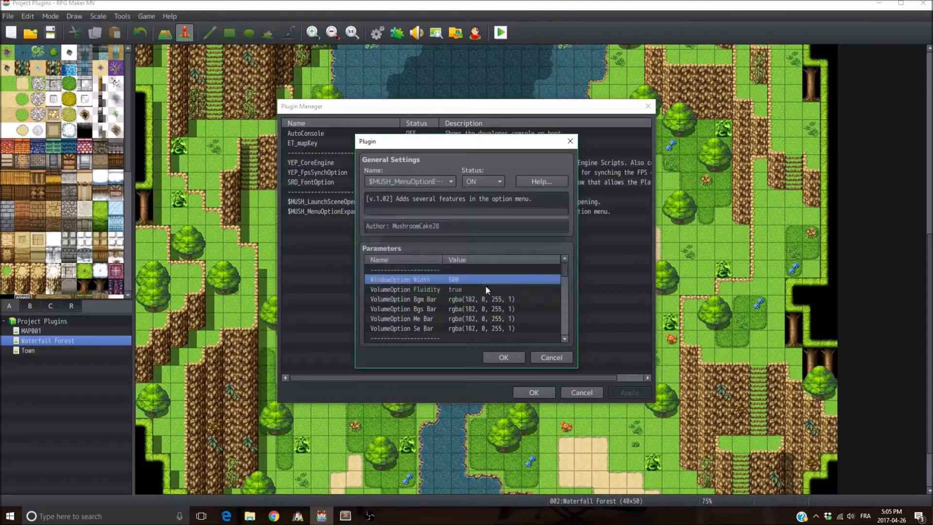
{"action": "double_click", "coordinate": [446, 278]}
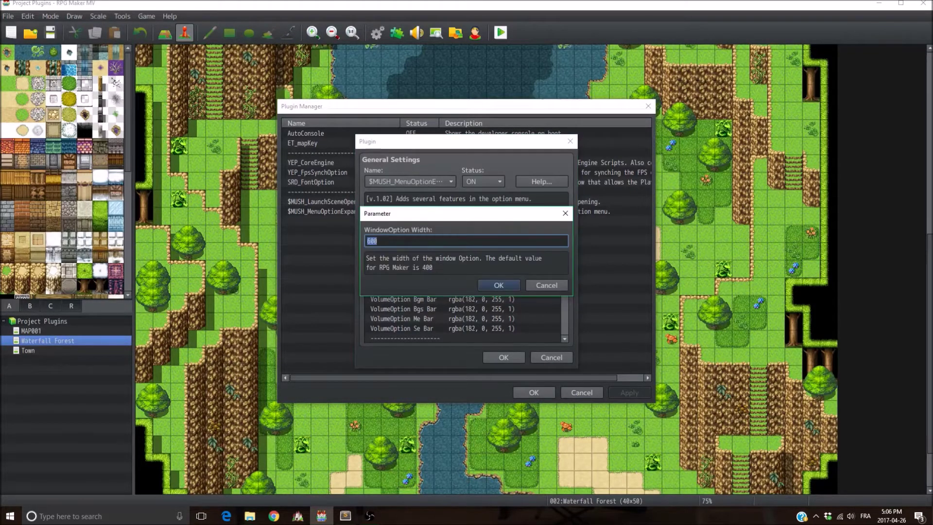
{"action": "left_click", "coordinate": [545, 285]}
Step: Open and cancel VolumeOption Fluidity, keeping it true
{"action": "left_click", "coordinate": [488, 298]}
{"action": "left_click", "coordinate": [457, 289]}
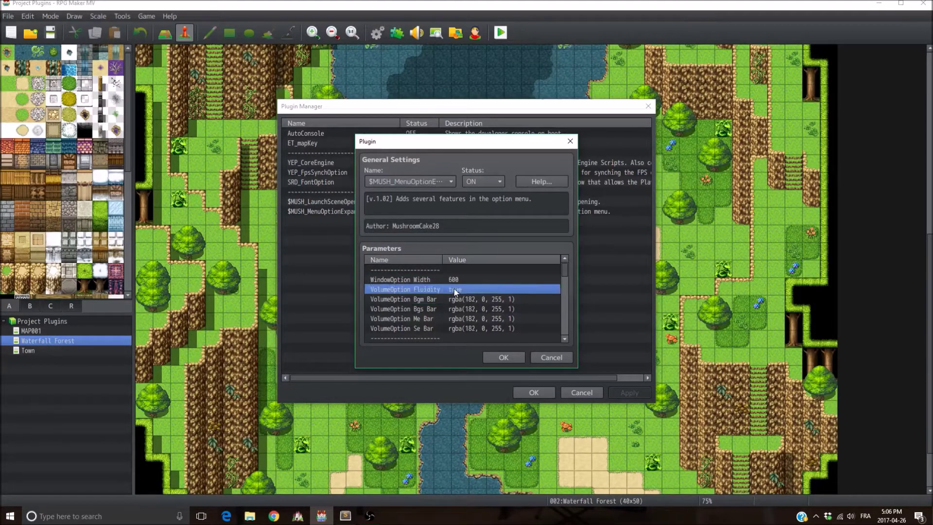
{"action": "double_click", "coordinate": [434, 289]}
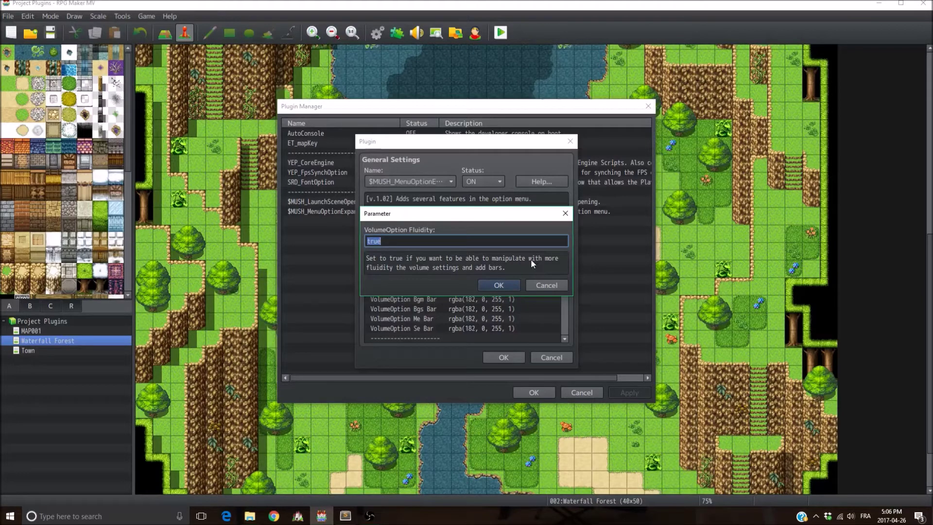
{"action": "left_click", "coordinate": [543, 284]}
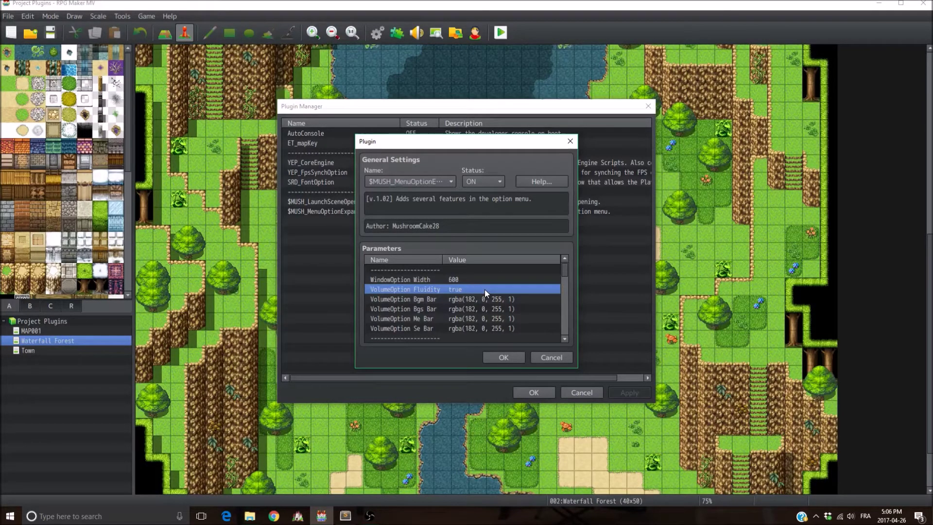
{"action": "left_click", "coordinate": [441, 299]}
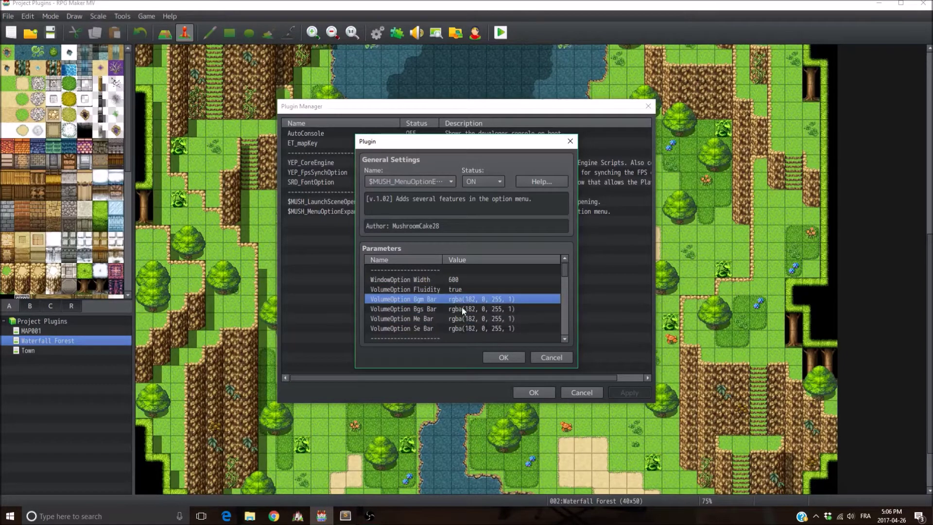
Step: Change TextFont Feature to false, then back to true, and confirm
{"action": "scroll", "coordinate": [467, 309], "scroll_direction": "down", "scroll_amount": 3}
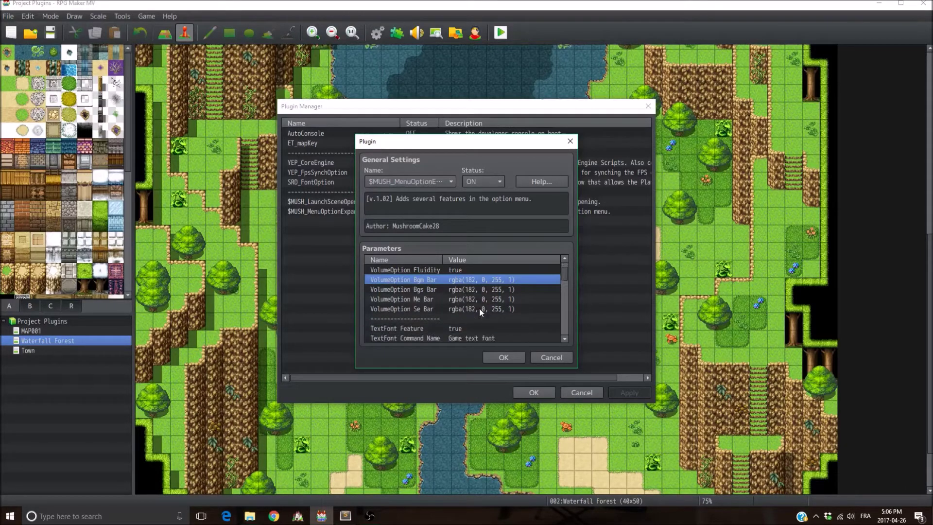
{"action": "scroll", "coordinate": [421, 305], "scroll_direction": "up", "scroll_amount": 1}
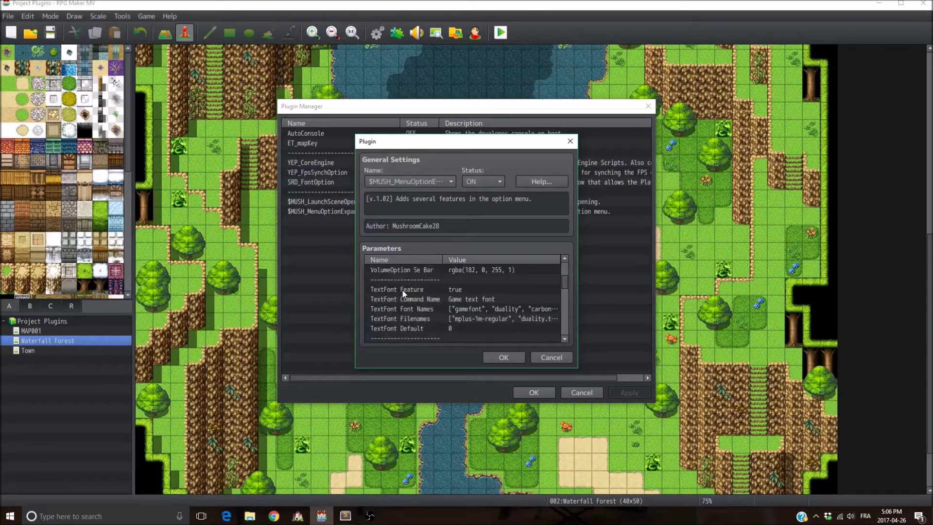
{"action": "double_click", "coordinate": [474, 289]}
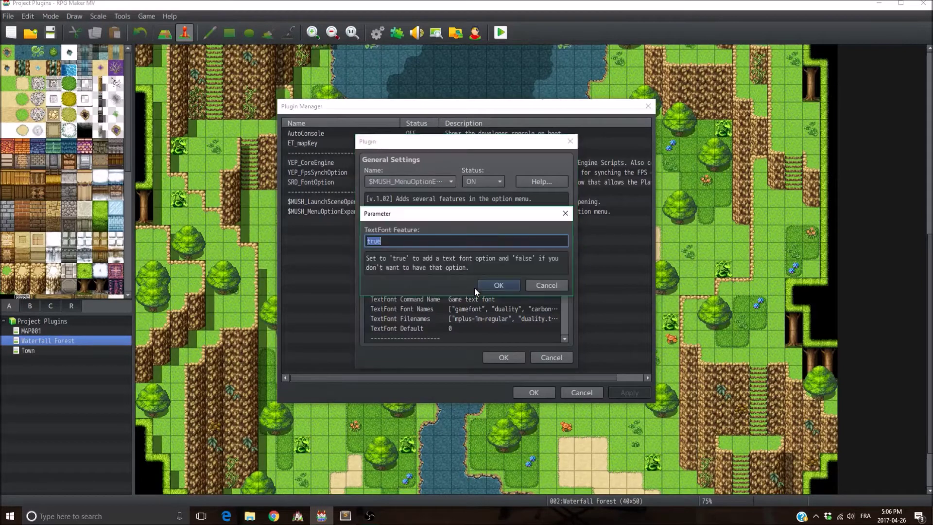
{"action": "type", "text": "false"}
{"action": "key", "text": "BackSpace"}
{"action": "key", "text": "BackSpace"}
{"action": "key", "text": "BackSpace"}
{"action": "key", "text": "BackSpace"}
{"action": "key", "text": "BackSpace"}
{"action": "type", "text": "true"}
{"action": "left_click", "coordinate": [478, 285]}
Step: Inspect TextFont Command Name, Font Names and Filenames, then bring the Project Plugins folder forward
{"action": "left_click", "coordinate": [474, 299]}
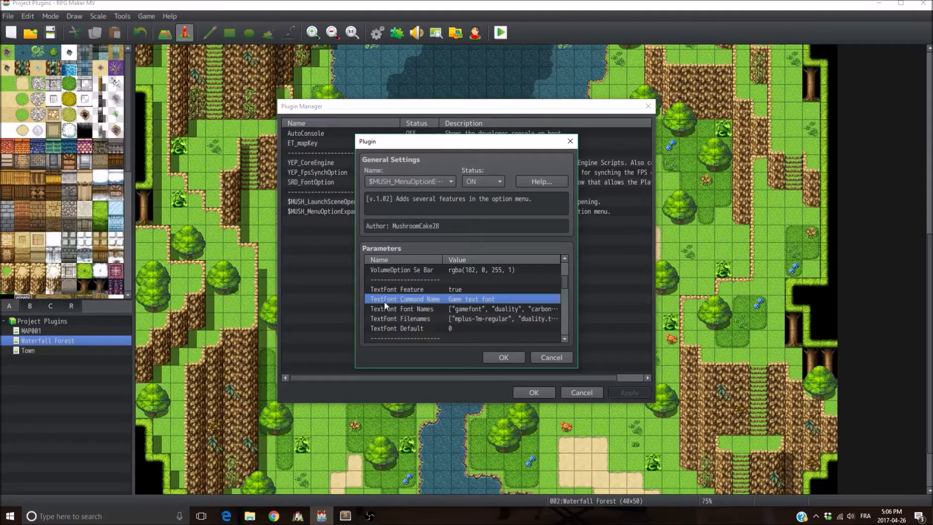
{"action": "double_click", "coordinate": [427, 299]}
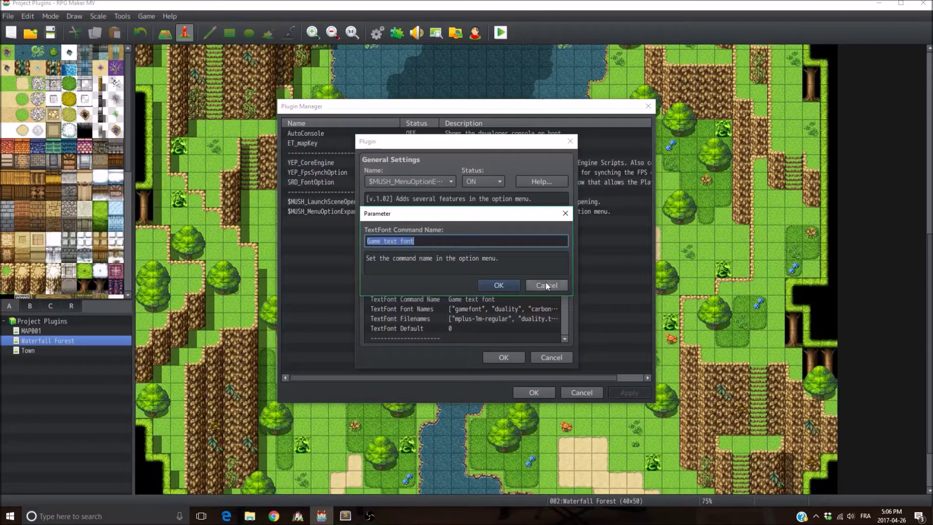
{"action": "left_click", "coordinate": [529, 285]}
{"action": "left_click", "coordinate": [409, 311]}
{"action": "left_click", "coordinate": [406, 319]}
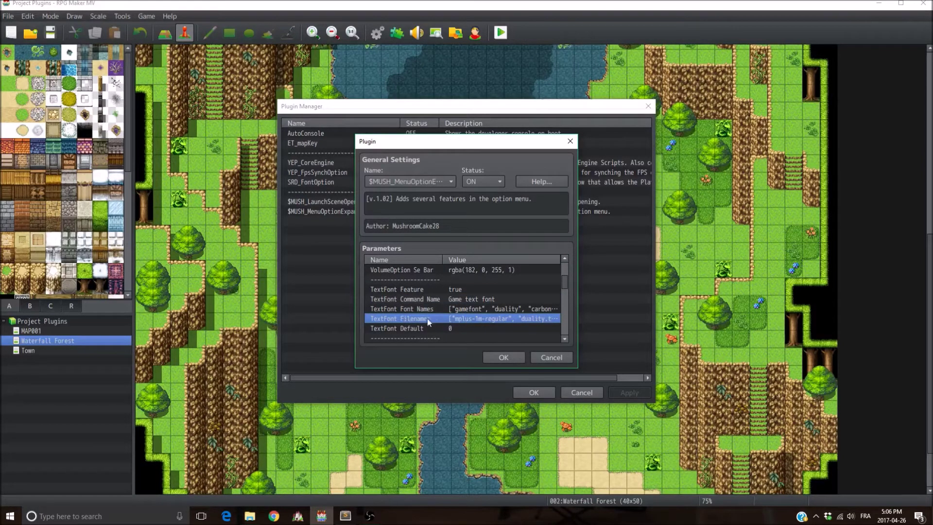
{"action": "left_click", "coordinate": [460, 308]}
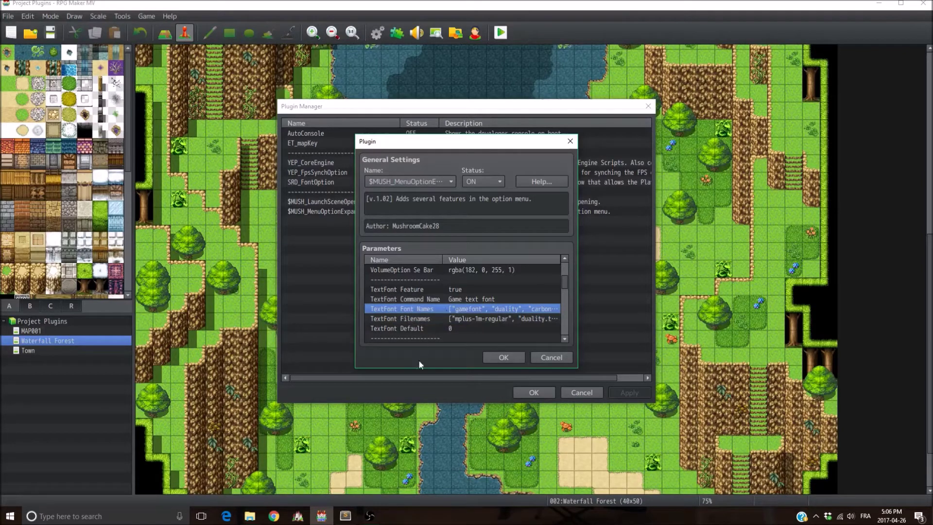
{"action": "left_click", "coordinate": [253, 516]}
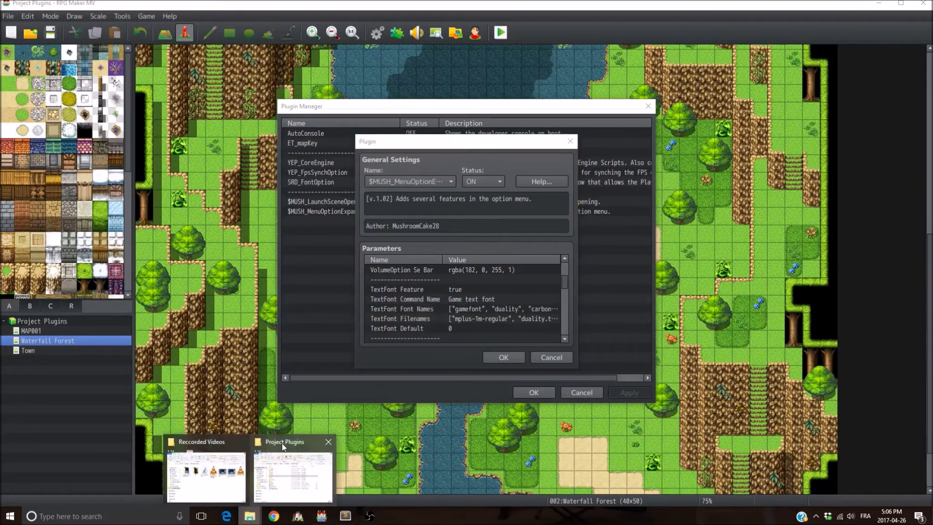
{"action": "left_click", "coordinate": [284, 461]}
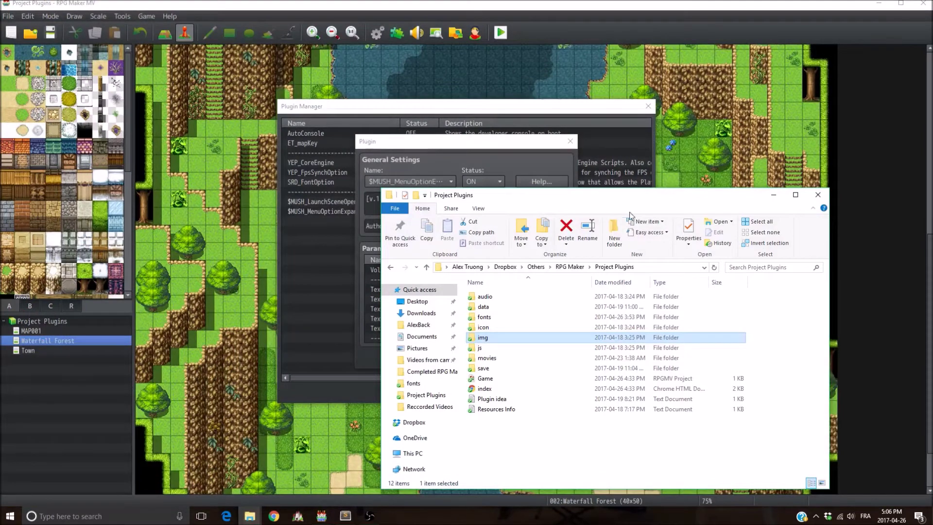
Step: Open the project's fonts folder in File Explorer
{"action": "left_click_drag", "start_coordinate": [640, 199], "coordinate": [630, 165]}
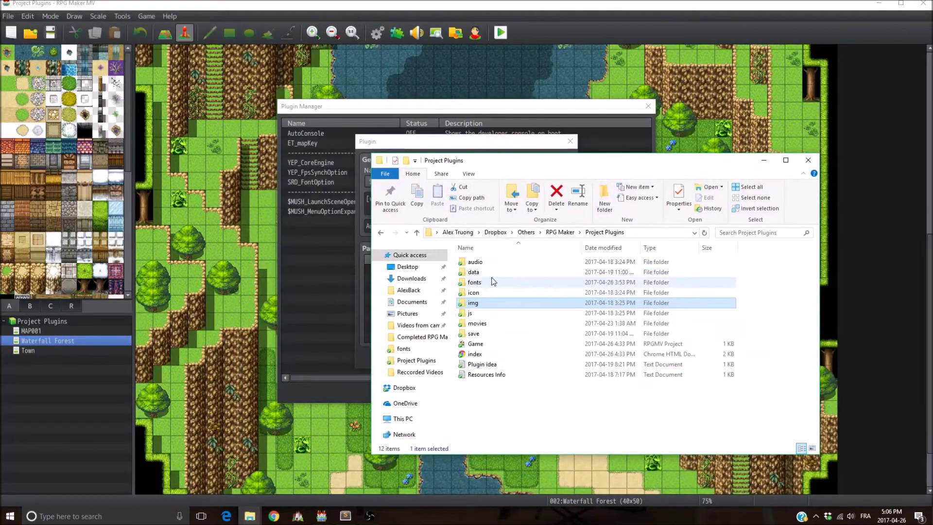
{"action": "double_click", "coordinate": [474, 282]}
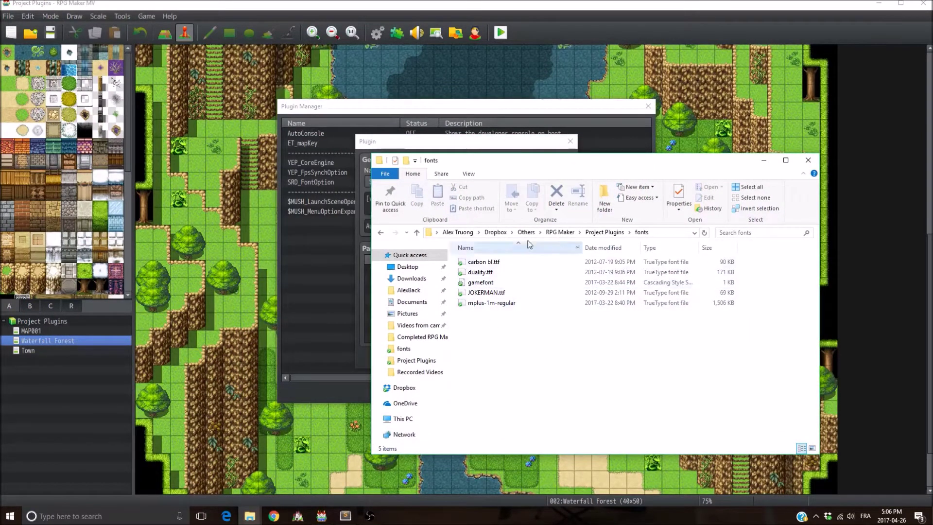
{"action": "left_click_drag", "start_coordinate": [614, 166], "coordinate": [683, 189]}
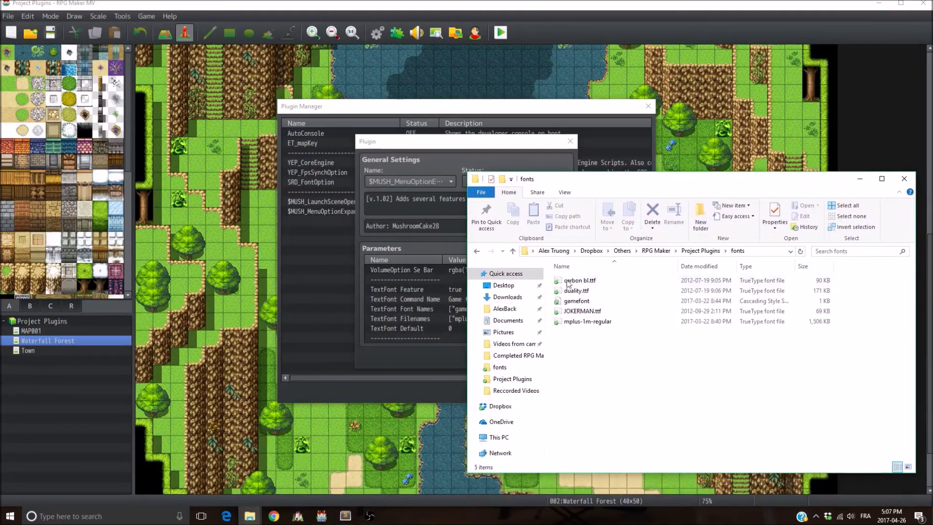
Step: Preview the carbon bl.ttf font, close it, and start renaming the file
{"action": "right_click", "coordinate": [571, 281]}
{"action": "left_click", "coordinate": [563, 338]}
{"action": "double_click", "coordinate": [585, 281]}
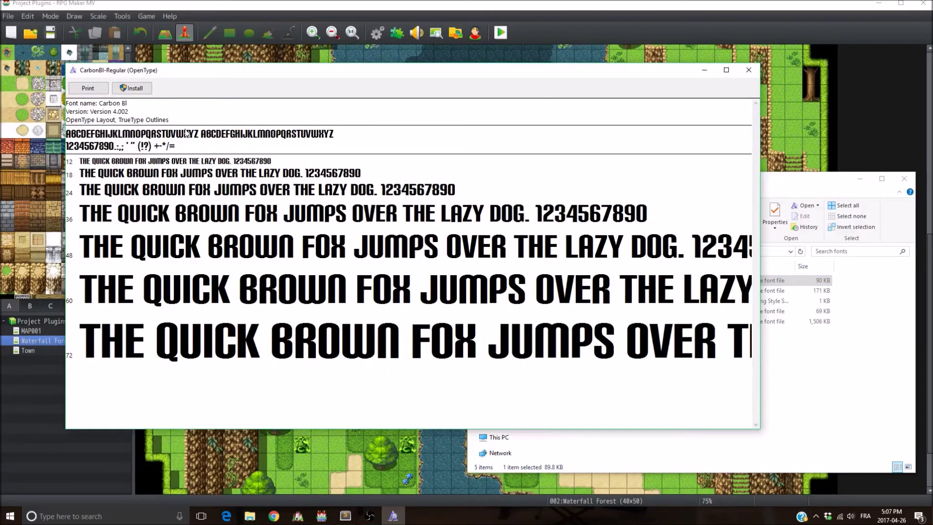
{"action": "left_click", "coordinate": [747, 70]}
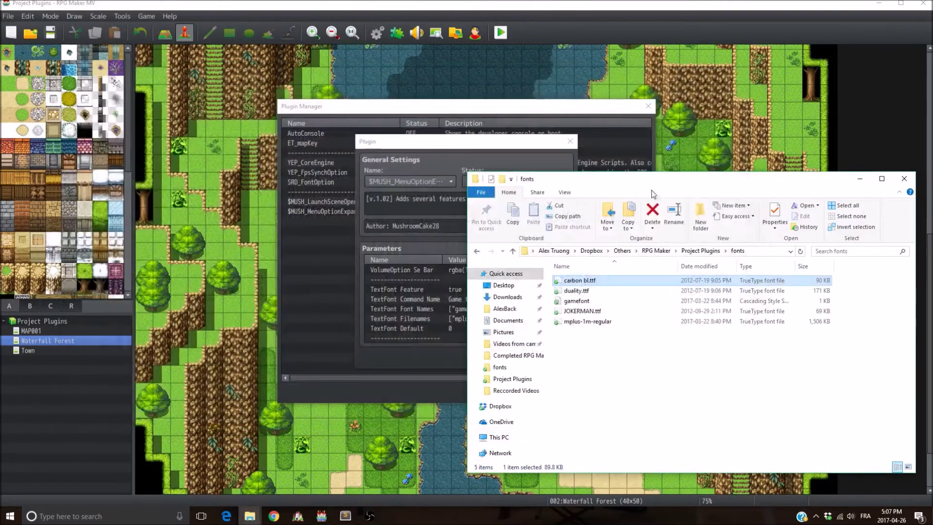
{"action": "key", "text": "Return"}
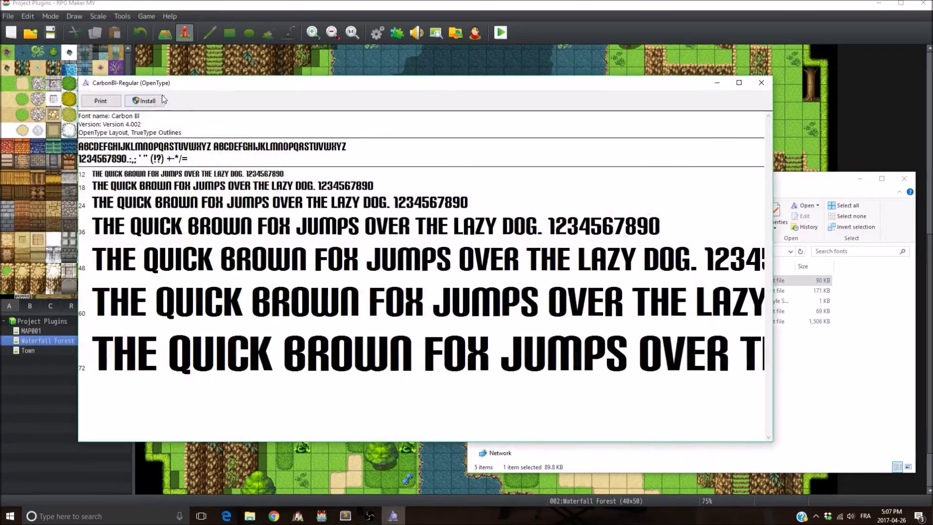
{"action": "left_click", "coordinate": [760, 82]}
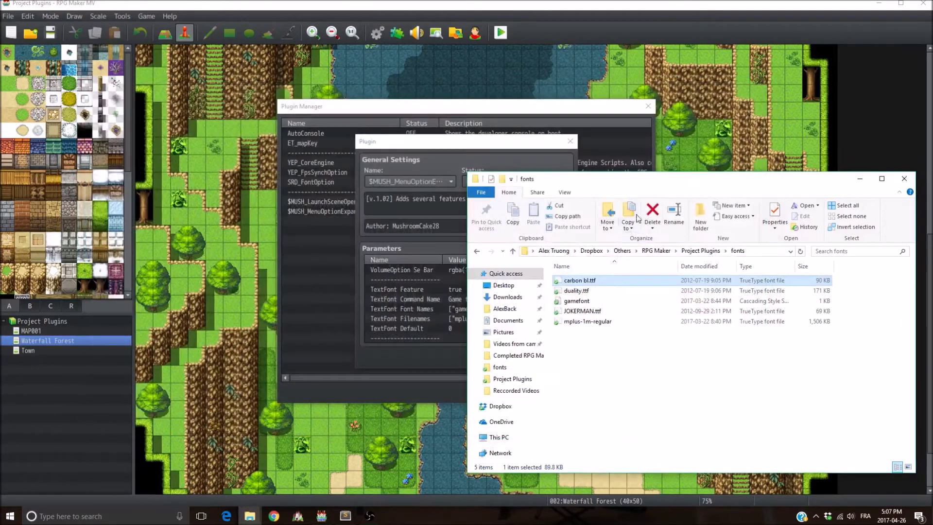
{"action": "right_click", "coordinate": [594, 281]}
{"action": "left_click", "coordinate": [640, 484]}
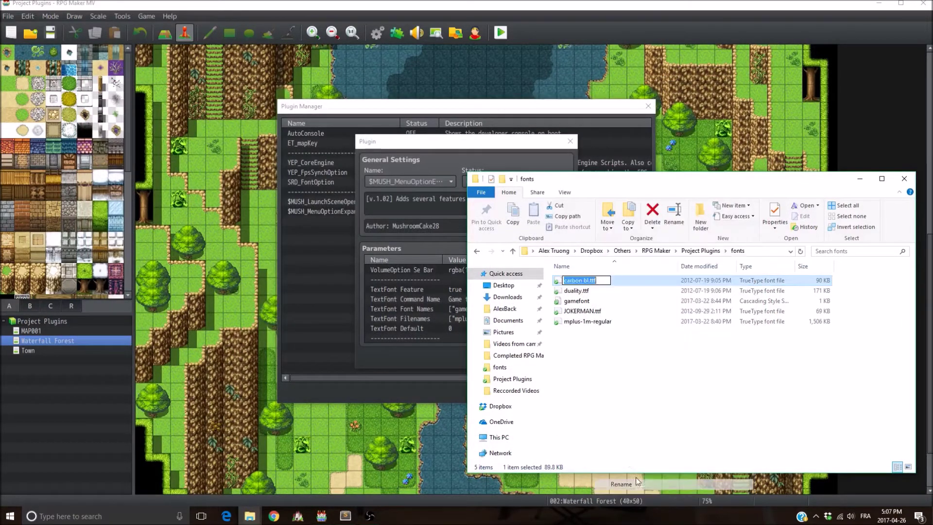
Step: Inspect the TextFont Filenames value, including carbon bl.ttf, and close it
{"action": "double_click", "coordinate": [439, 319]}
{"action": "left_click", "coordinate": [492, 241]}
{"action": "mouse_move", "coordinate": [491, 242]}
{"action": "left_mouse_down"}
{"action": "mouse_move", "coordinate": [566, 242]}
{"action": "mouse_move", "coordinate": [505, 242]}
{"action": "left_mouse_up"}
{"action": "left_click", "coordinate": [390, 241]}
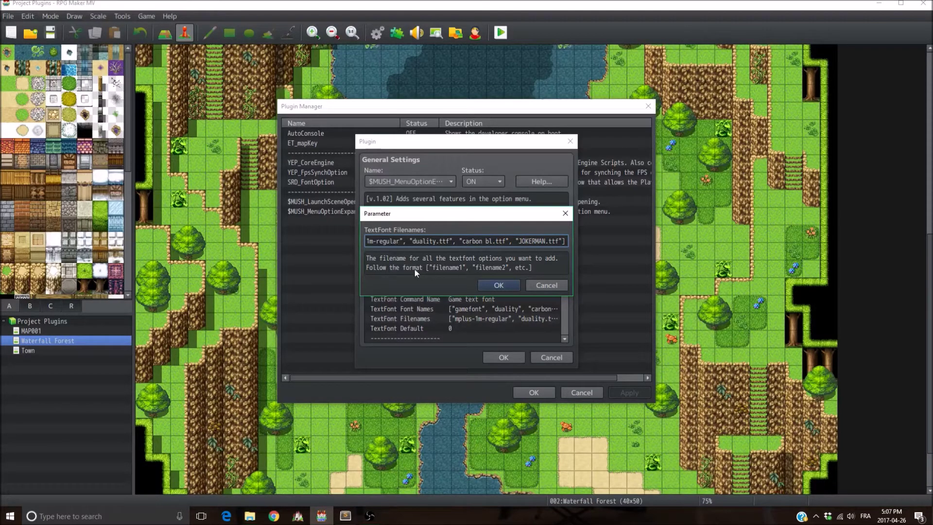
{"action": "left_click", "coordinate": [548, 285]}
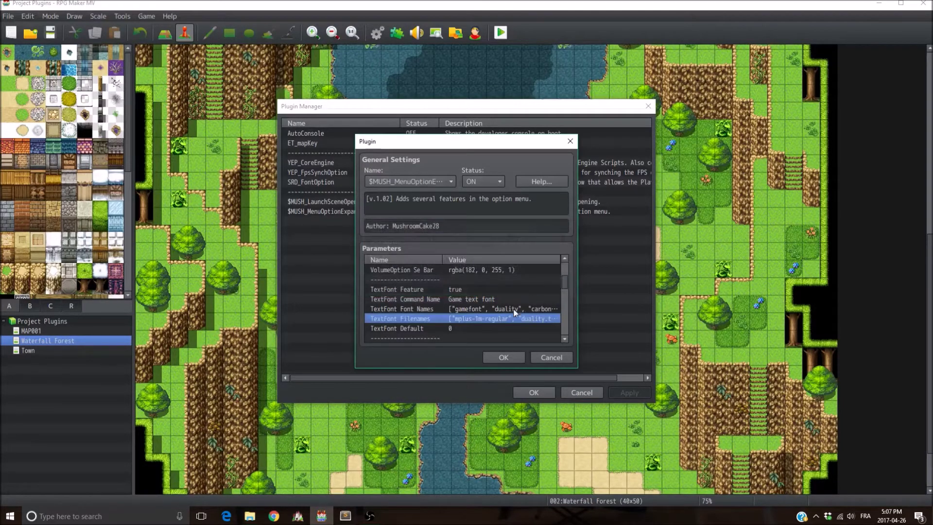
Step: Open TextFont Font Names and select the carbon entry
{"action": "double_click", "coordinate": [488, 307]}
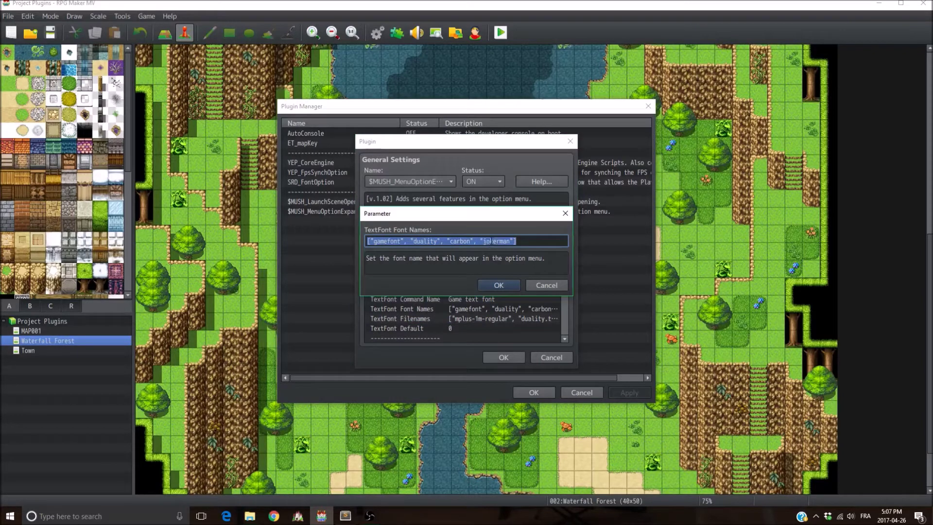
{"action": "left_click", "coordinate": [517, 241]}
{"action": "left_click_drag", "start_coordinate": [450, 241], "coordinate": [470, 241]}
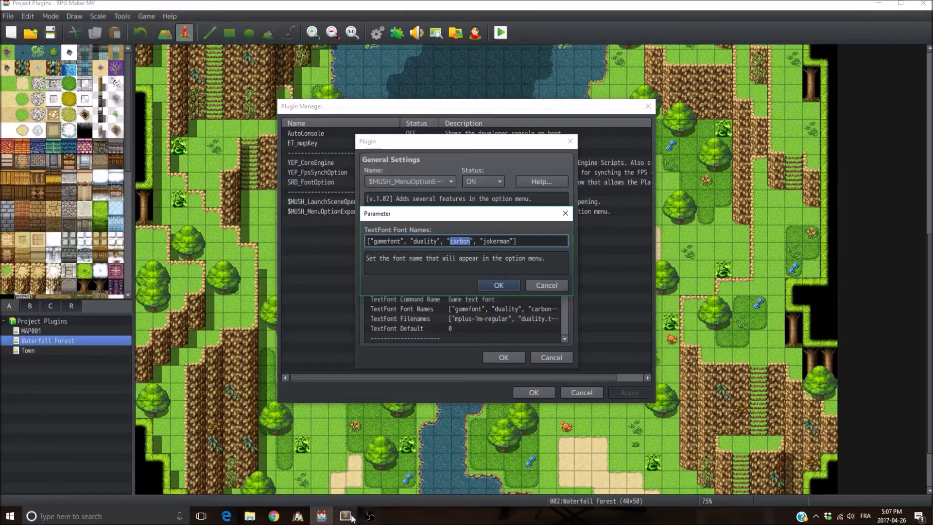
{"action": "left_click", "coordinate": [253, 517]}
{"action": "left_click", "coordinate": [292, 468]}
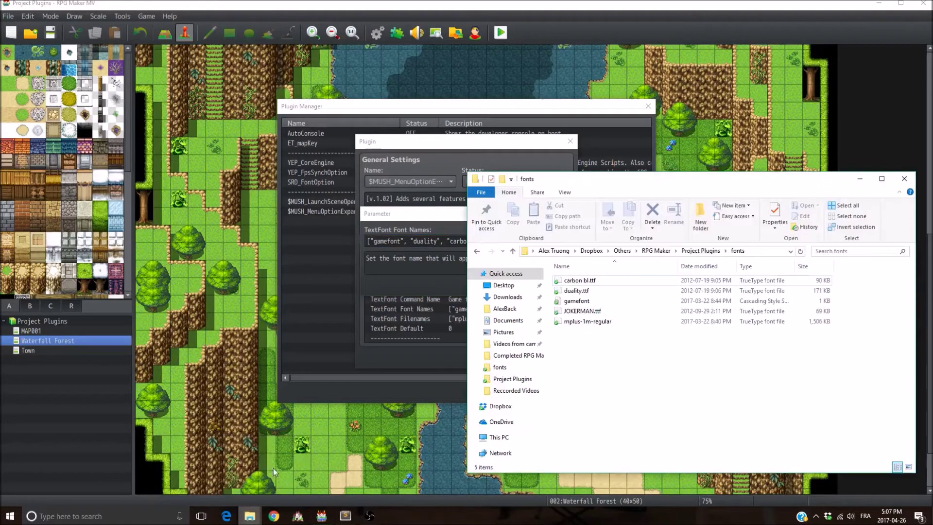
{"action": "left_click", "coordinate": [621, 282]}
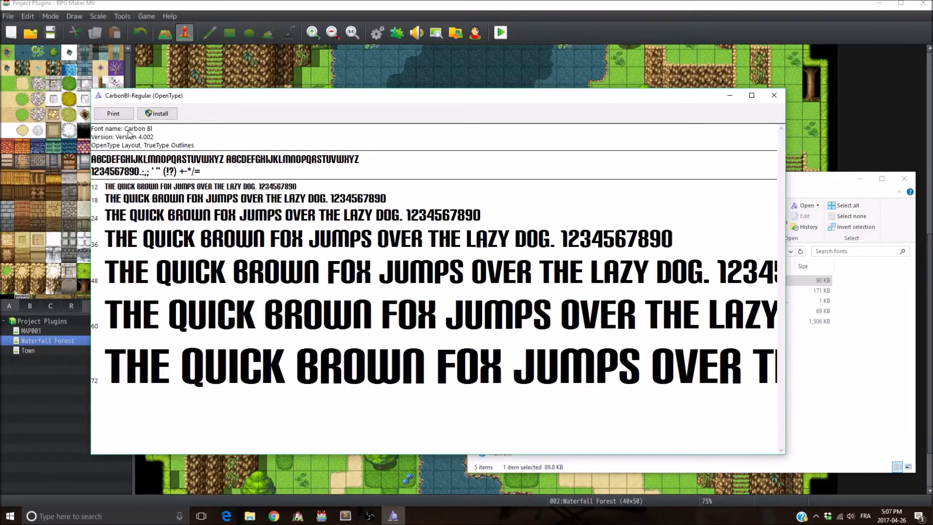
{"action": "left_click", "coordinate": [774, 95]}
{"action": "double_click", "coordinate": [585, 291]}
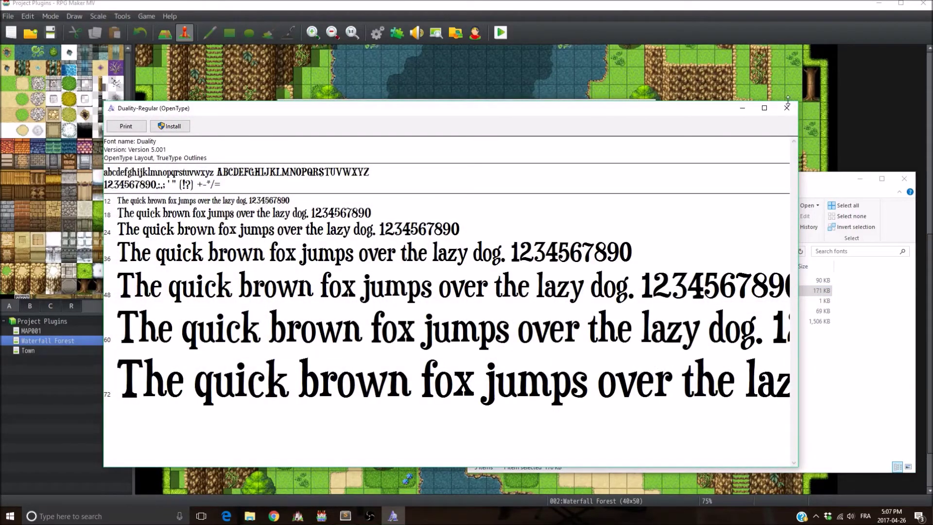
{"action": "left_click", "coordinate": [786, 107]}
{"action": "double_click", "coordinate": [585, 311]}
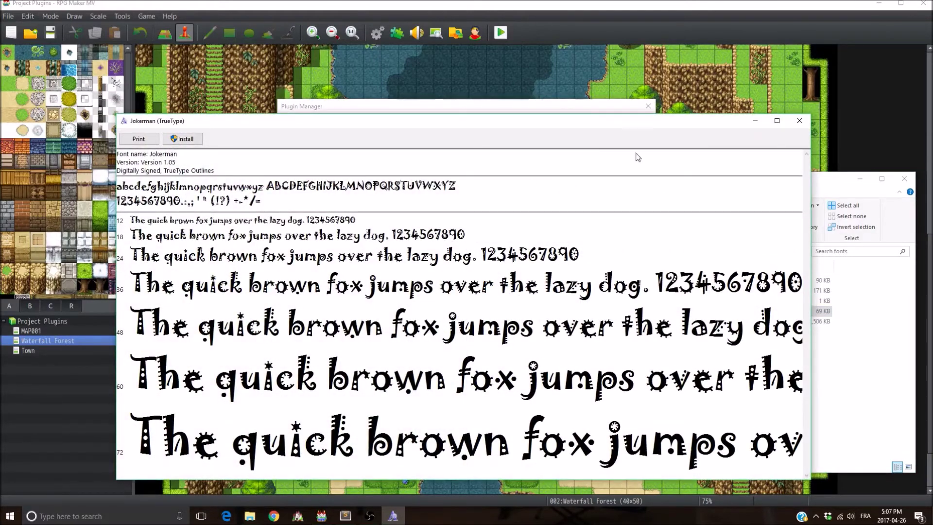
{"action": "left_click", "coordinate": [796, 127]}
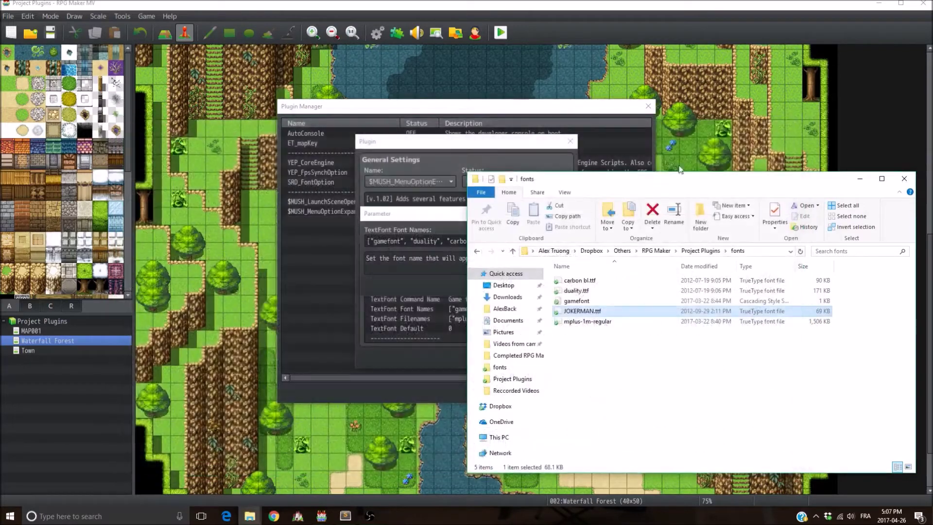
Step: Confirm the TextFont Font Names list unchanged
{"action": "left_click", "coordinate": [393, 284]}
{"action": "left_click", "coordinate": [443, 240]}
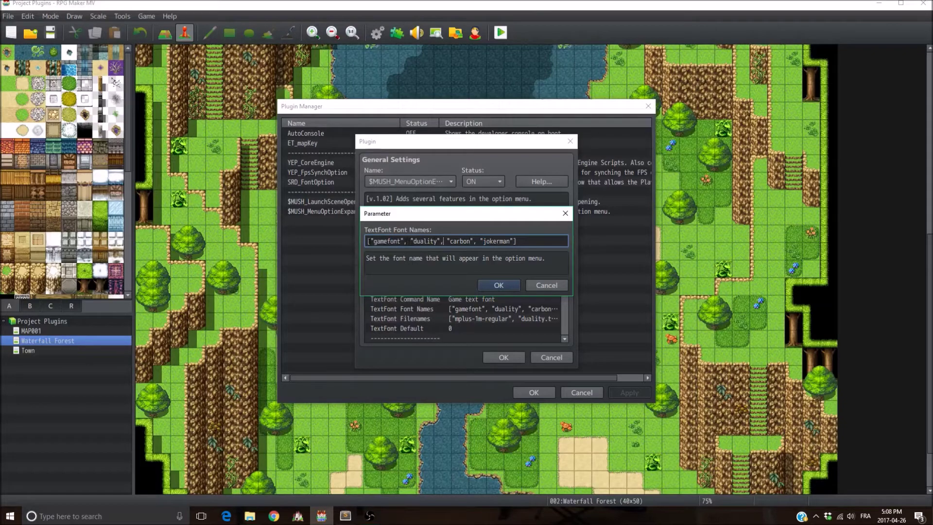
{"action": "left_click_drag", "start_coordinate": [370, 240], "coordinate": [398, 241]}
{"action": "left_click", "coordinate": [514, 285]}
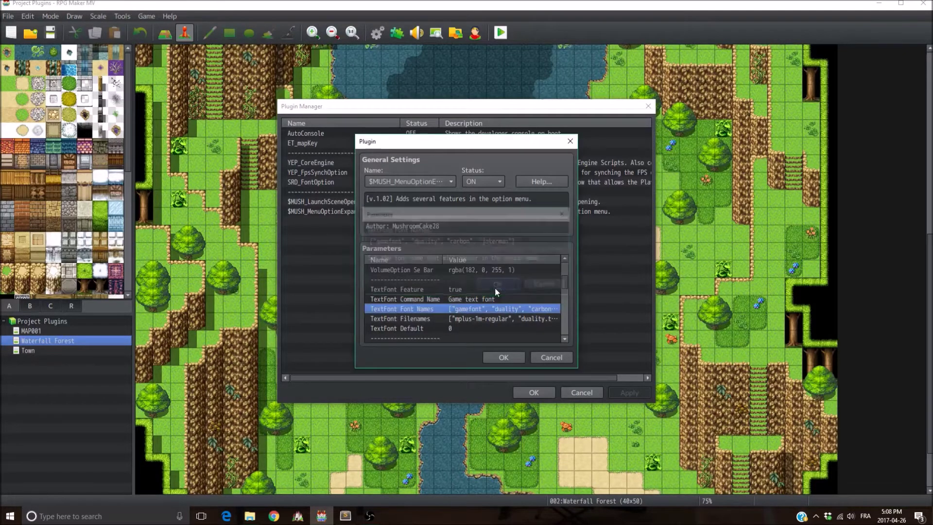
Step: Review the mplus-1m-regular filename and duality font name, closing both editors unchanged
{"action": "double_click", "coordinate": [477, 318]}
{"action": "left_click_drag", "start_coordinate": [373, 241], "coordinate": [476, 241]}
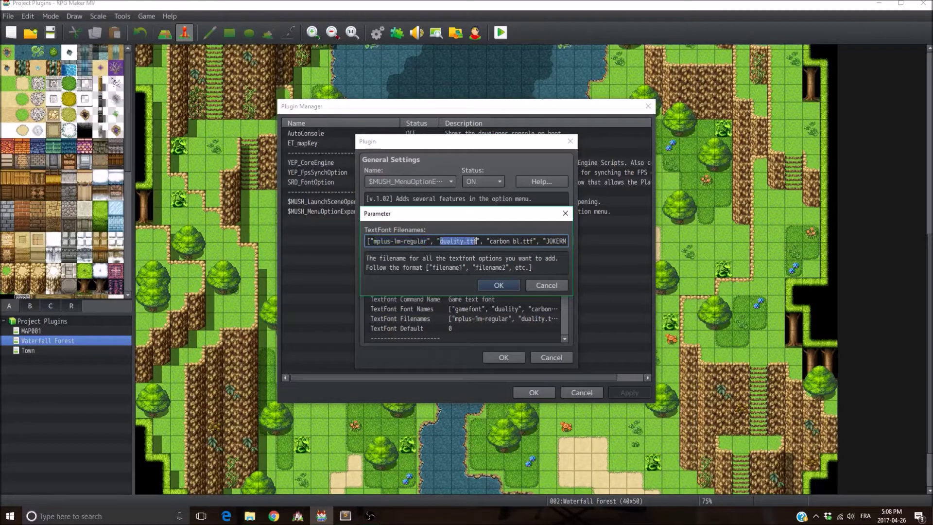
{"action": "left_click", "coordinate": [493, 285]}
{"action": "double_click", "coordinate": [474, 308]}
{"action": "left_click", "coordinate": [426, 241]}
{"action": "left_click_drag", "start_coordinate": [409, 241], "coordinate": [440, 241]}
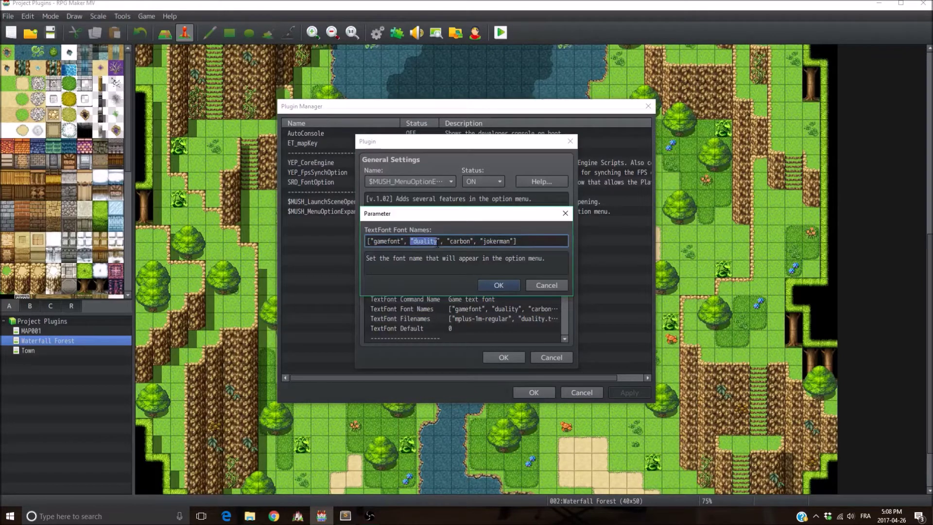
{"action": "left_click", "coordinate": [498, 284]}
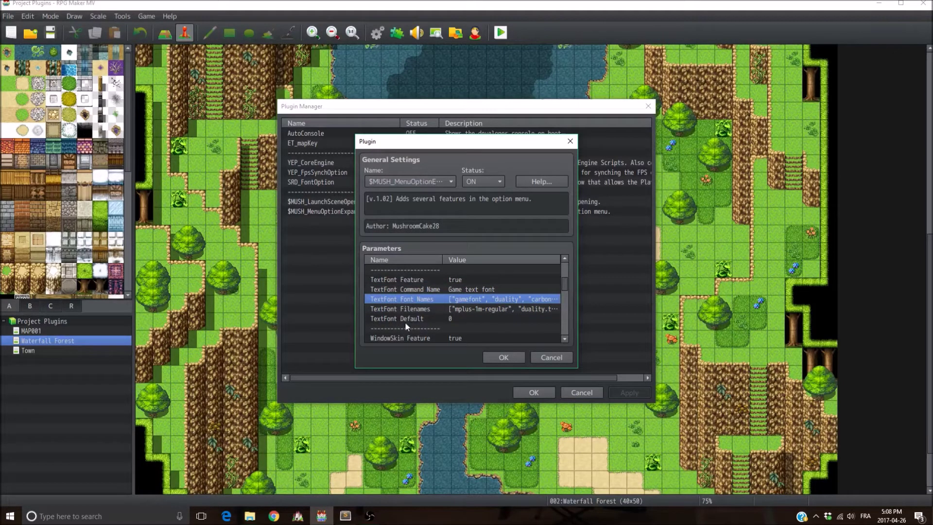
Step: Select TextFont Default and recheck TextFont Filenames, closing it without changes
{"action": "left_click", "coordinate": [457, 319]}
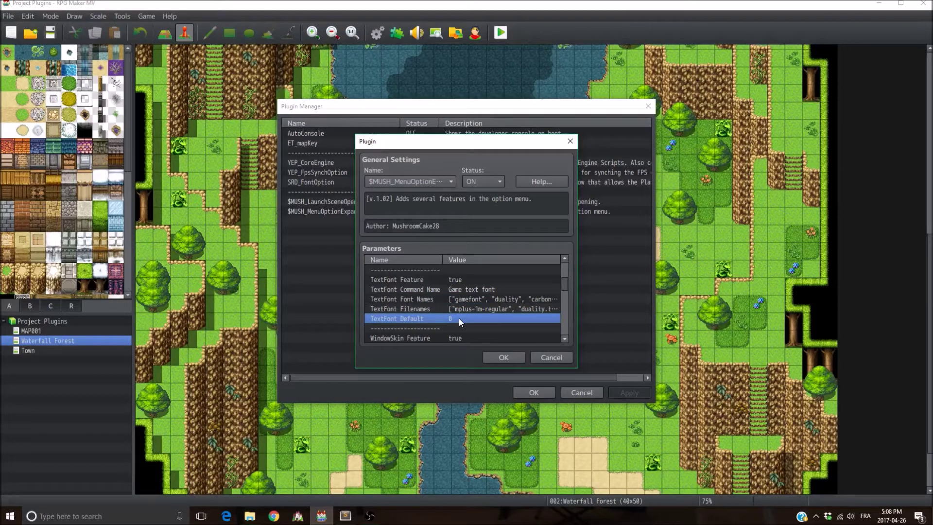
{"action": "scroll", "coordinate": [459, 317], "scroll_direction": "down", "scroll_amount": 1}
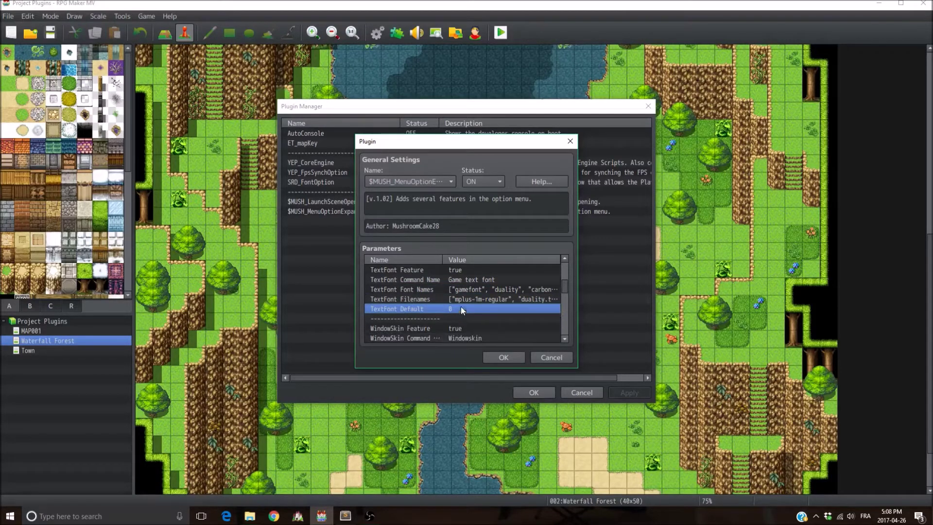
{"action": "double_click", "coordinate": [464, 297]}
{"action": "left_click_drag", "start_coordinate": [380, 241], "coordinate": [527, 240]}
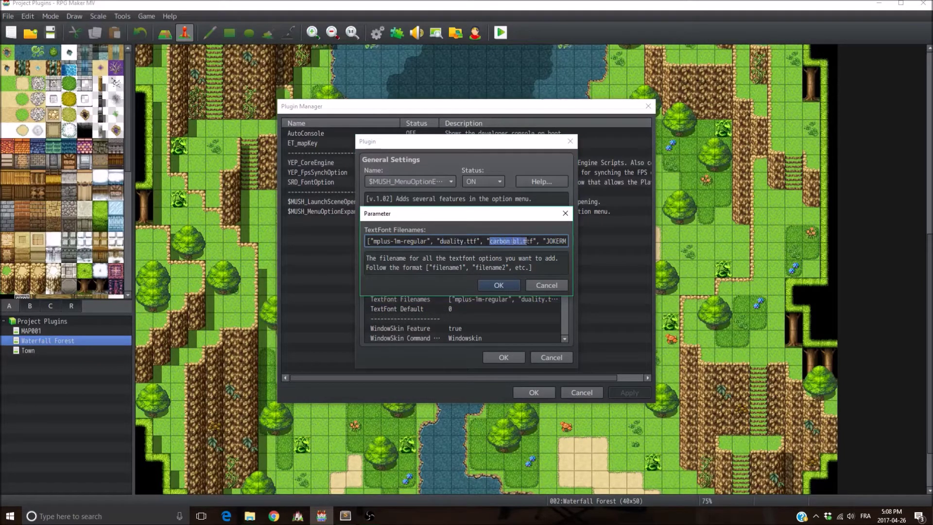
{"action": "left_click", "coordinate": [546, 285]}
{"action": "scroll", "coordinate": [471, 314], "scroll_direction": "down", "scroll_amount": 1}
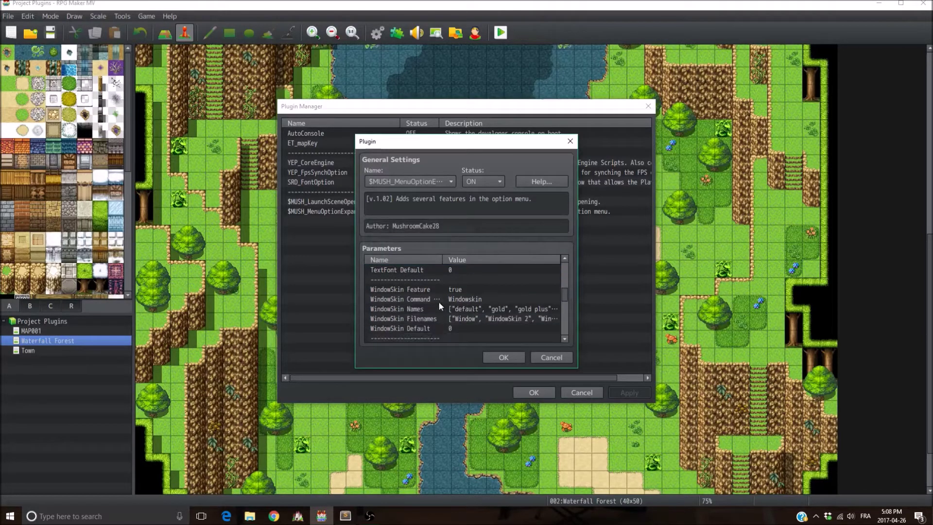
Step: Retype WindowSkin Feature as true and confirm
{"action": "double_click", "coordinate": [413, 290]}
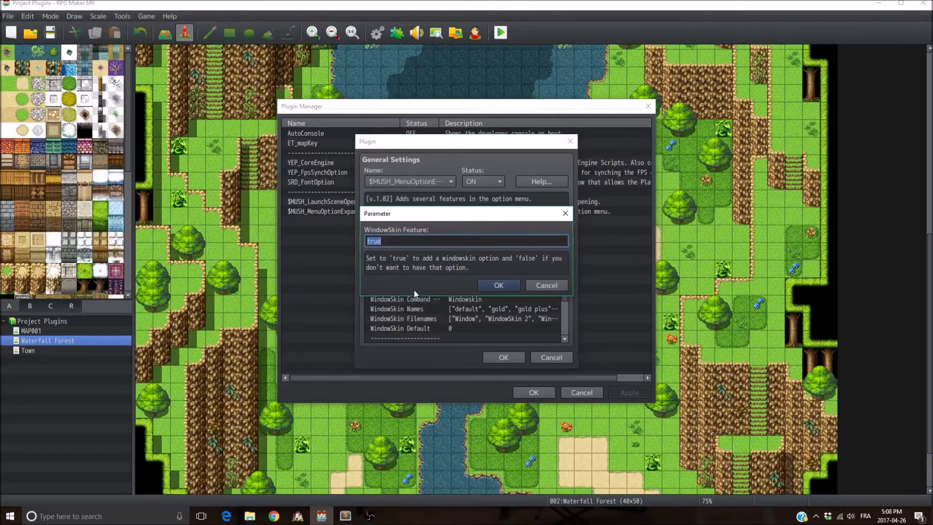
{"action": "type", "text": "fals"}
{"action": "key", "text": "BackSpace"}
{"action": "key", "text": "BackSpace"}
{"action": "key", "text": "BackSpace"}
{"action": "key", "text": "BackSpace"}
{"action": "type", "text": "true"}
{"action": "left_click", "coordinate": [487, 282]}
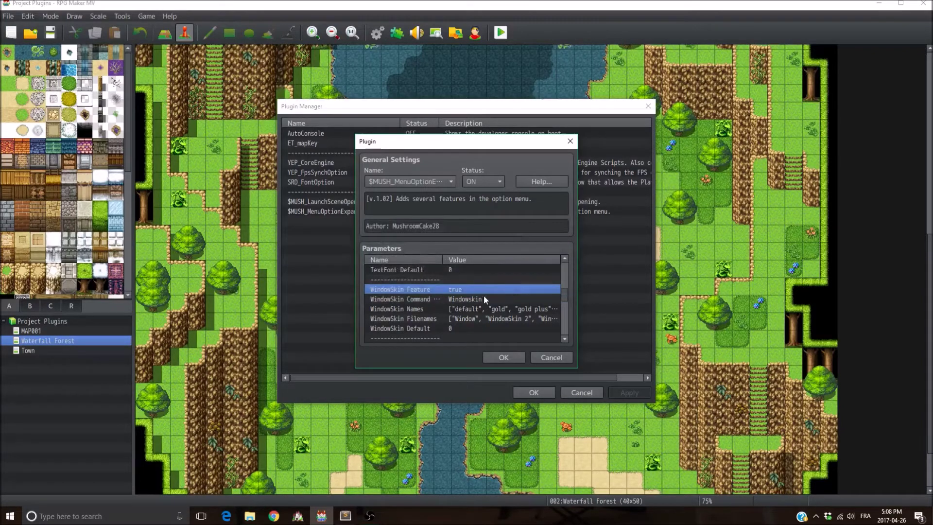
Step: Widen the Name column and review WindowSkin Command Name, Names and Filenames
{"action": "left_click", "coordinate": [455, 299]}
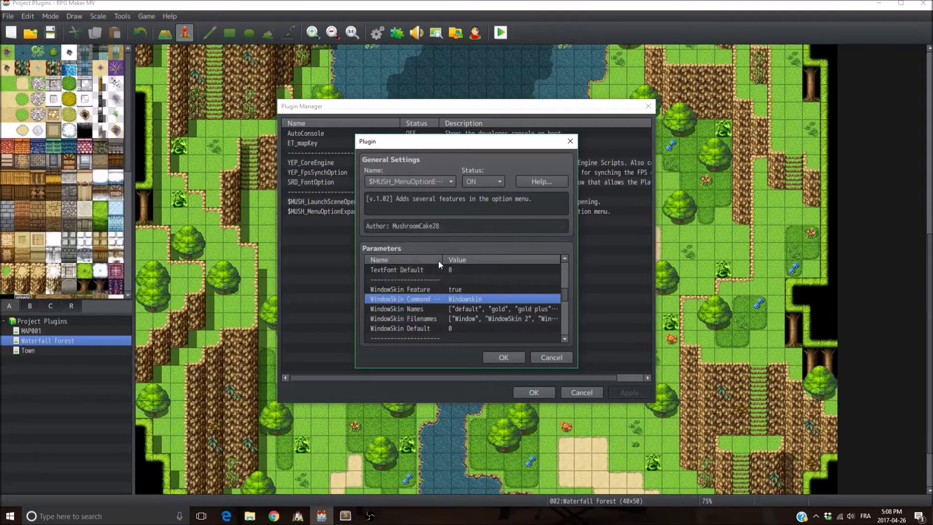
{"action": "left_click_drag", "start_coordinate": [441, 258], "coordinate": [462, 258]}
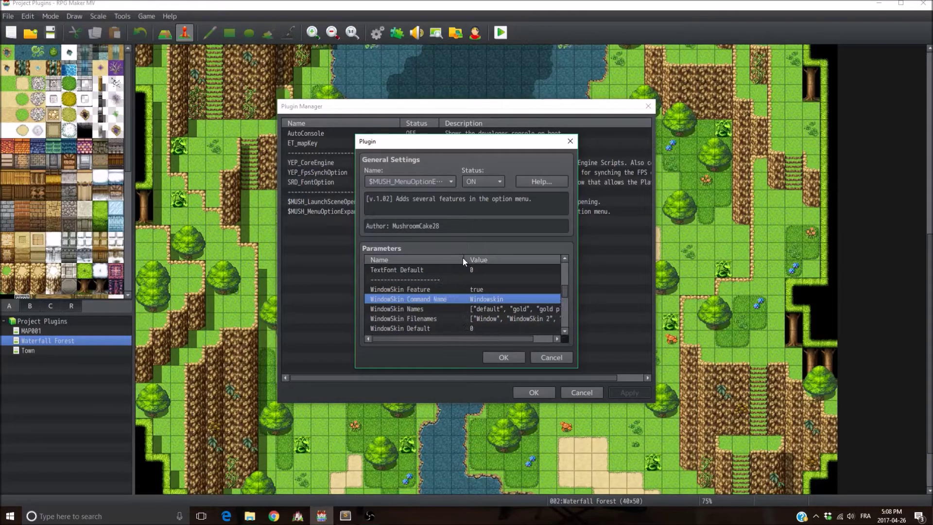
{"action": "left_click", "coordinate": [477, 310]}
{"action": "scroll", "coordinate": [459, 308], "scroll_direction": "down", "scroll_amount": 1}
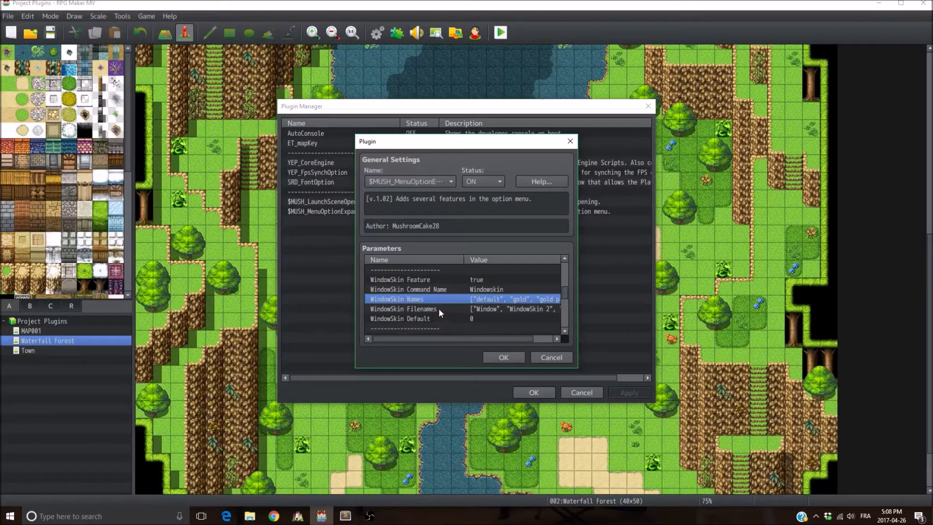
{"action": "left_click", "coordinate": [438, 309]}
Step: Open the project's img/system folder in File Explorer
{"action": "left_click", "coordinate": [250, 515]}
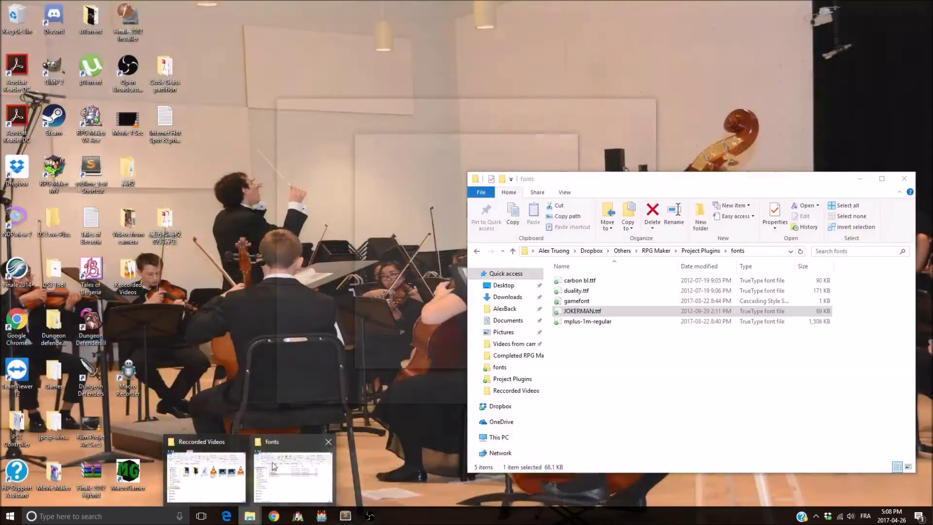
{"action": "left_click", "coordinate": [274, 467]}
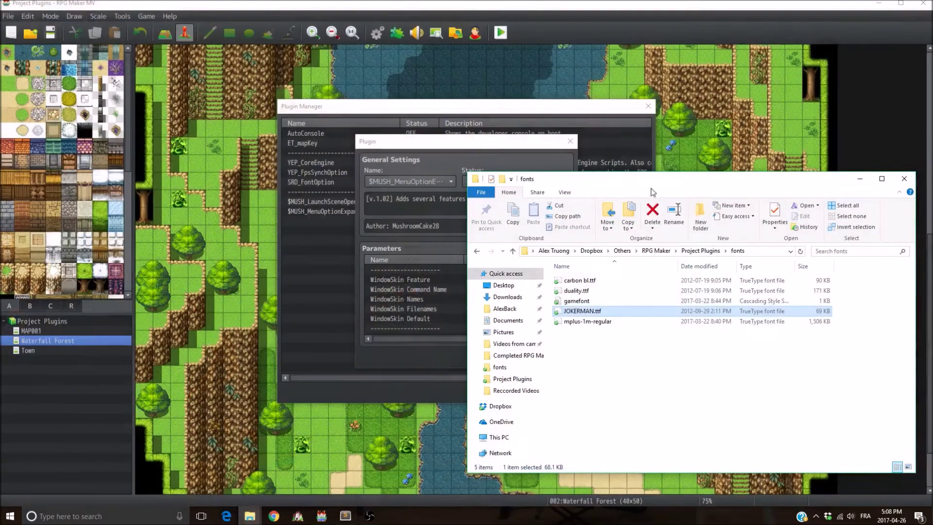
{"action": "left_click", "coordinate": [700, 251]}
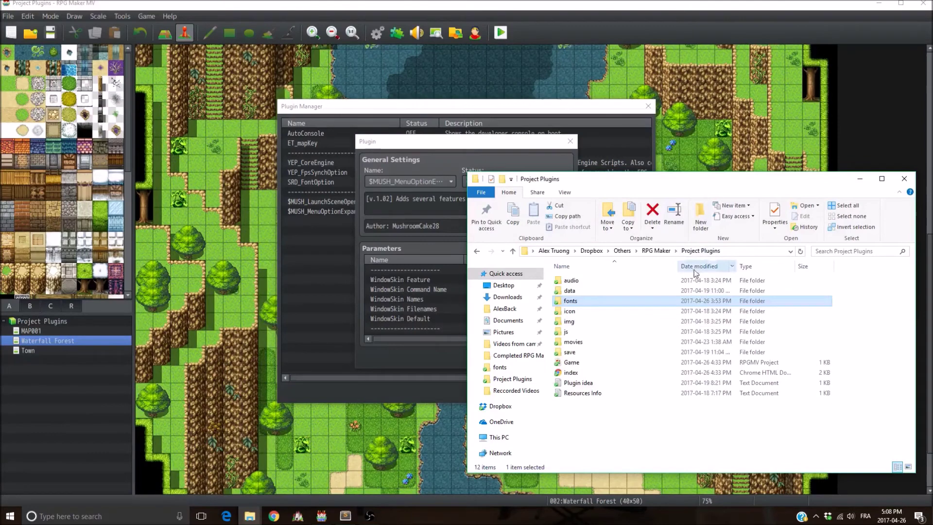
{"action": "double_click", "coordinate": [590, 322]}
{"action": "double_click", "coordinate": [573, 383]}
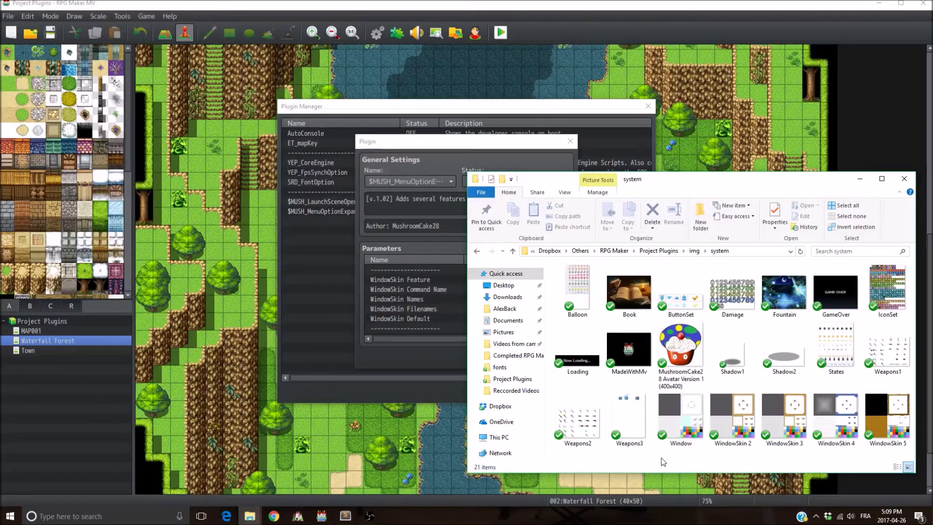
Step: Preview the Window image and close the preview
{"action": "left_click", "coordinate": [681, 428]}
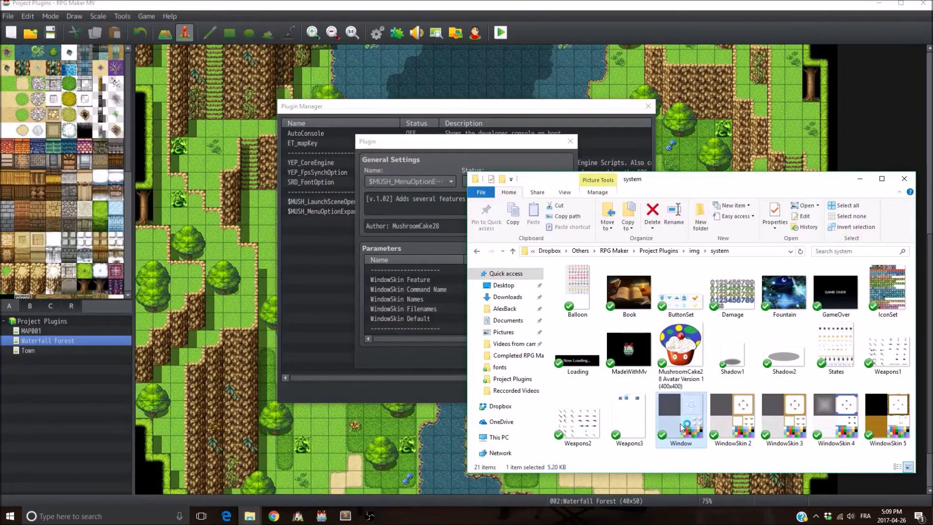
{"action": "double_click", "coordinate": [680, 427]}
{"action": "left_click", "coordinate": [922, 5]}
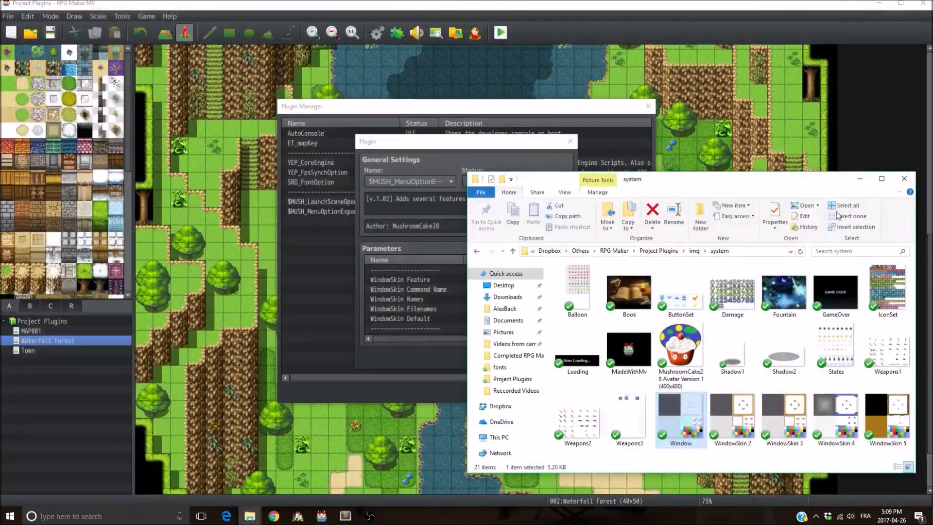
Step: Compare the WindowSkin 2–4 images and begin renaming WindowSkin 4, keeping its name
{"action": "left_click", "coordinate": [742, 430]}
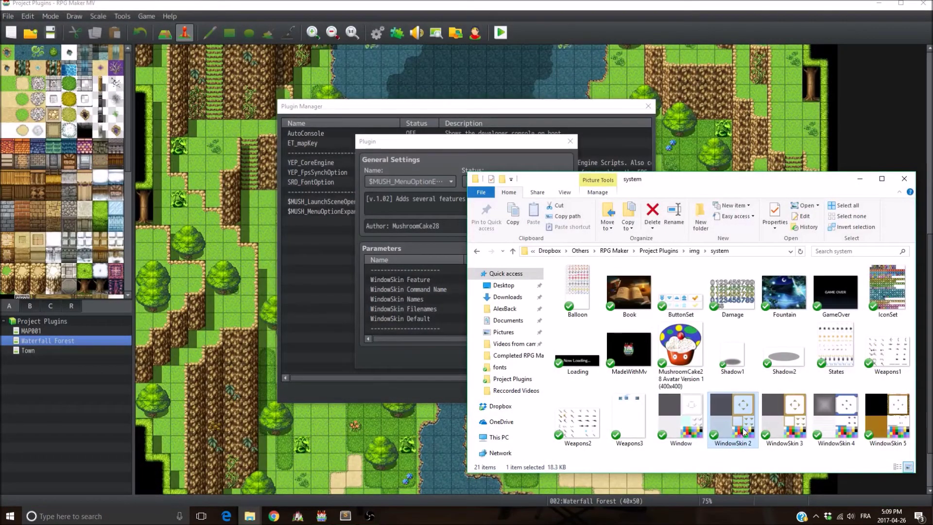
{"action": "left_click", "coordinate": [792, 422]}
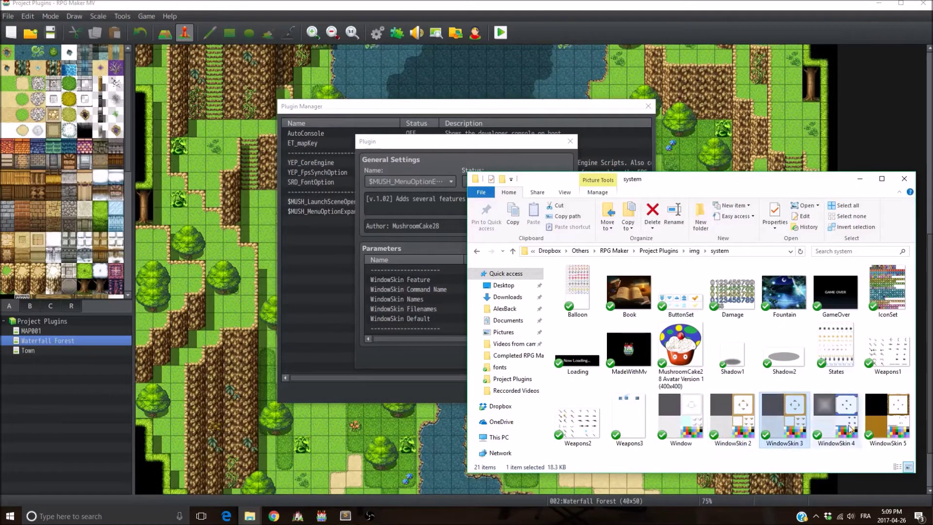
{"action": "left_click", "coordinate": [887, 423]}
{"action": "left_click", "coordinate": [755, 433]}
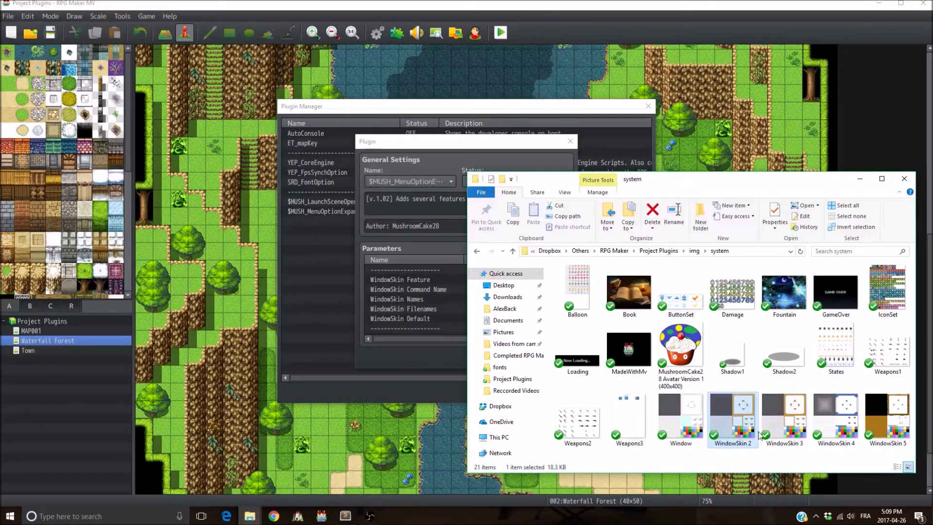
{"action": "right_click", "coordinate": [850, 426]}
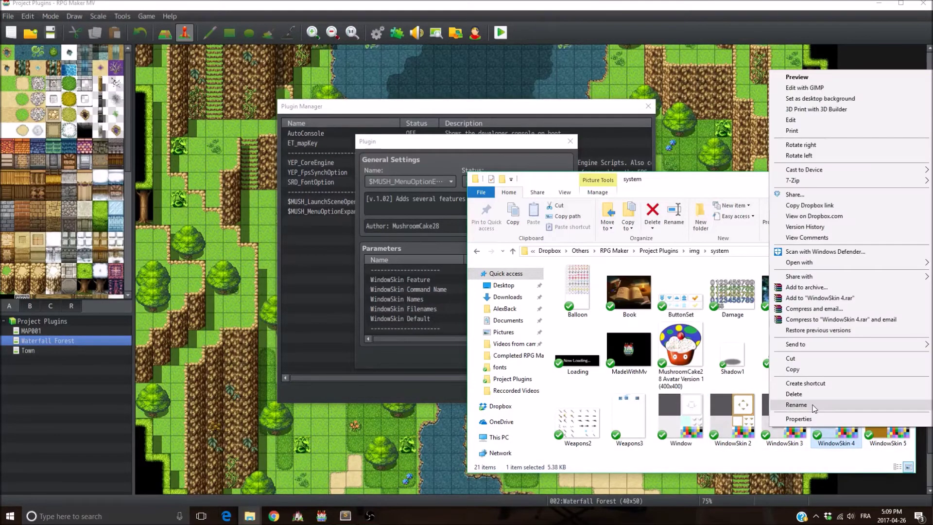
{"action": "left_click", "coordinate": [814, 407]}
{"action": "left_click", "coordinate": [431, 351]}
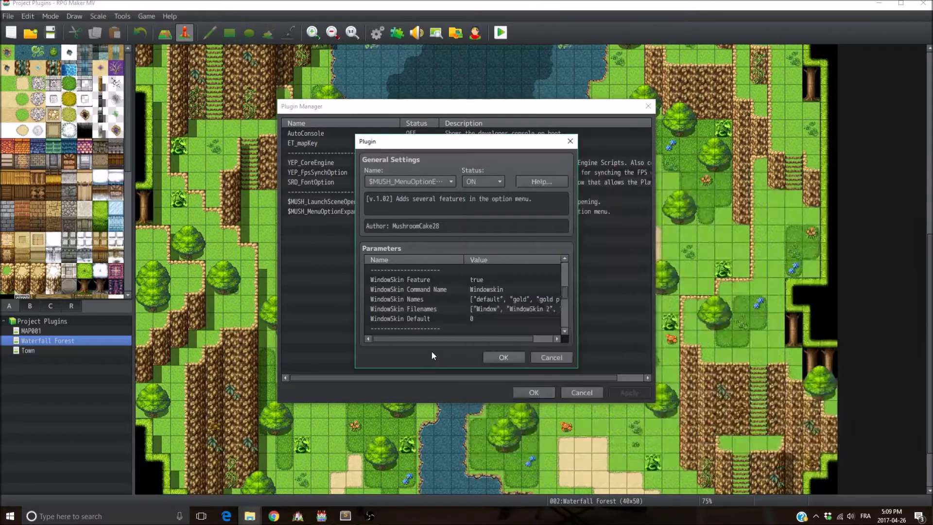
{"action": "left_click", "coordinate": [417, 309]}
{"action": "double_click", "coordinate": [427, 312]}
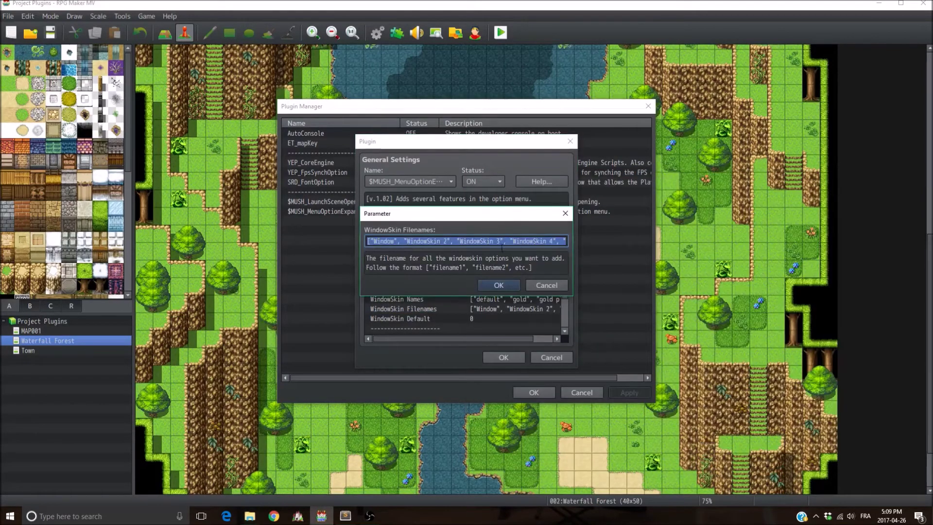
{"action": "left_click", "coordinate": [482, 240]}
{"action": "left_click_drag", "start_coordinate": [407, 241], "coordinate": [449, 241]}
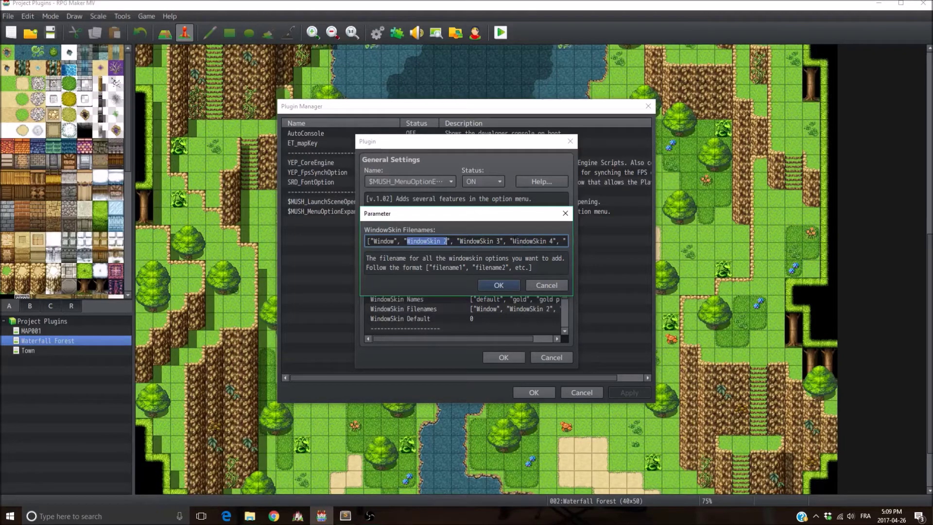
{"action": "left_click_drag", "start_coordinate": [512, 241], "coordinate": [549, 241]}
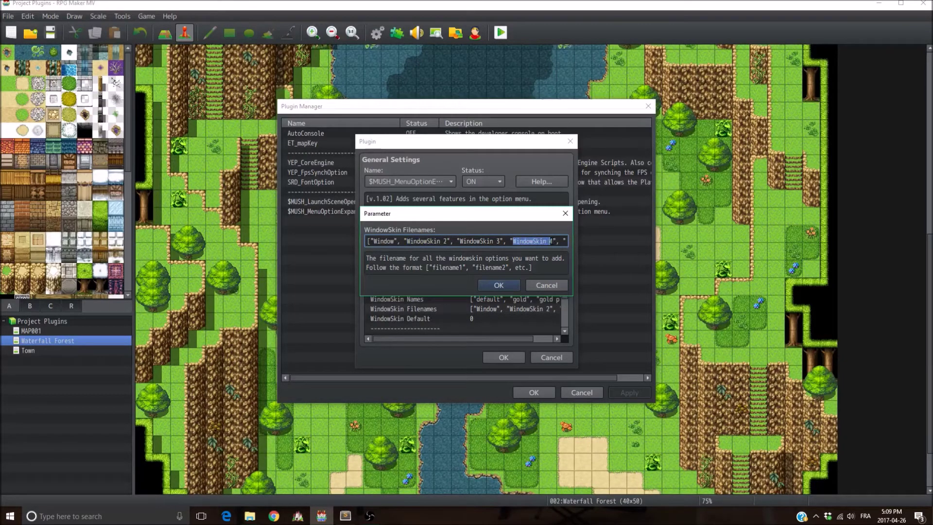
{"action": "left_click", "coordinate": [551, 241]}
{"action": "left_click", "coordinate": [499, 285]}
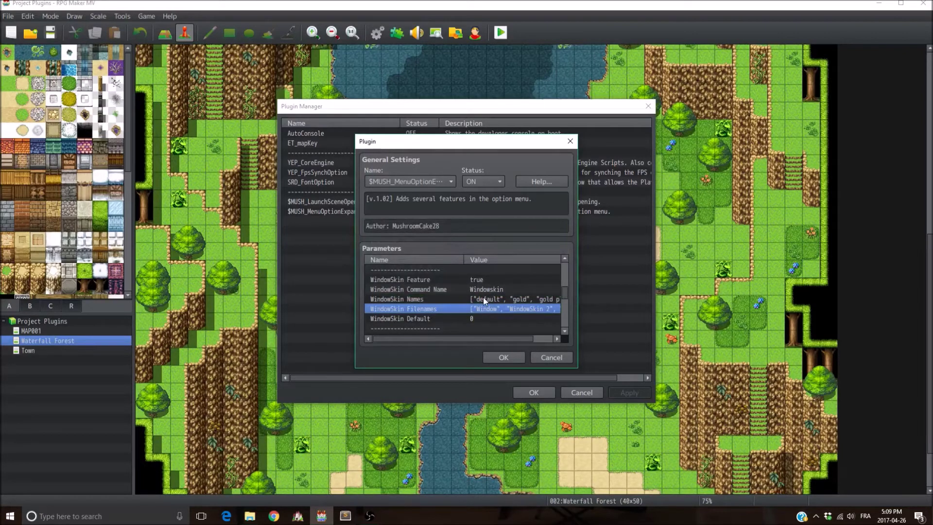
{"action": "double_click", "coordinate": [483, 300]}
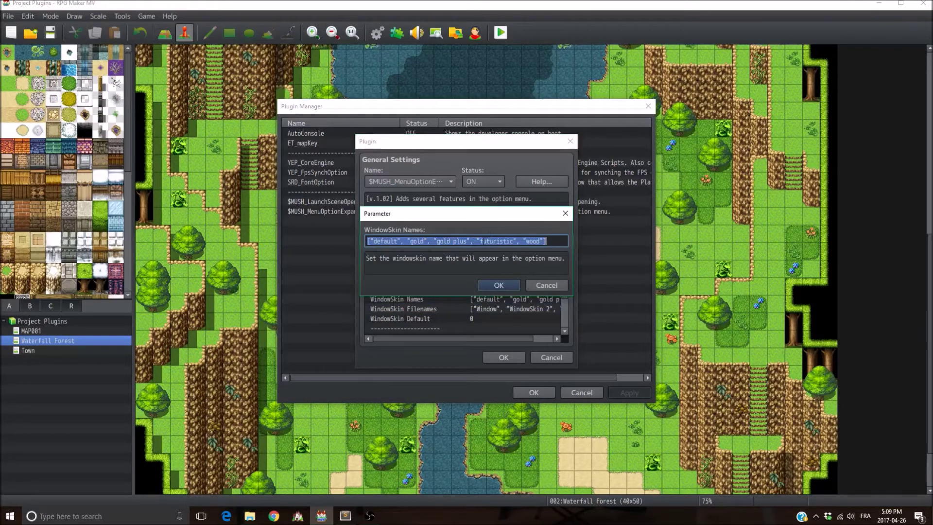
{"action": "left_click", "coordinate": [483, 241]}
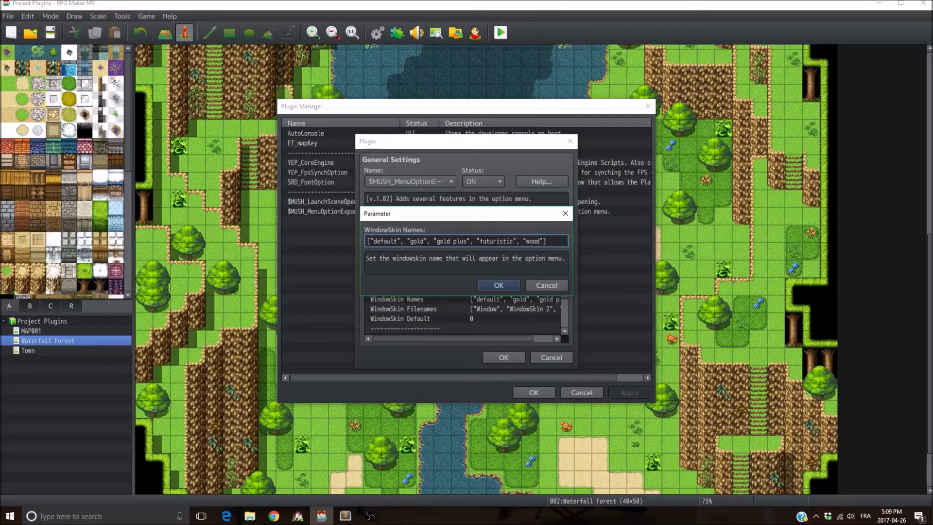
{"action": "left_click_drag", "start_coordinate": [480, 241], "coordinate": [514, 240]}
{"action": "left_click", "coordinate": [466, 245]}
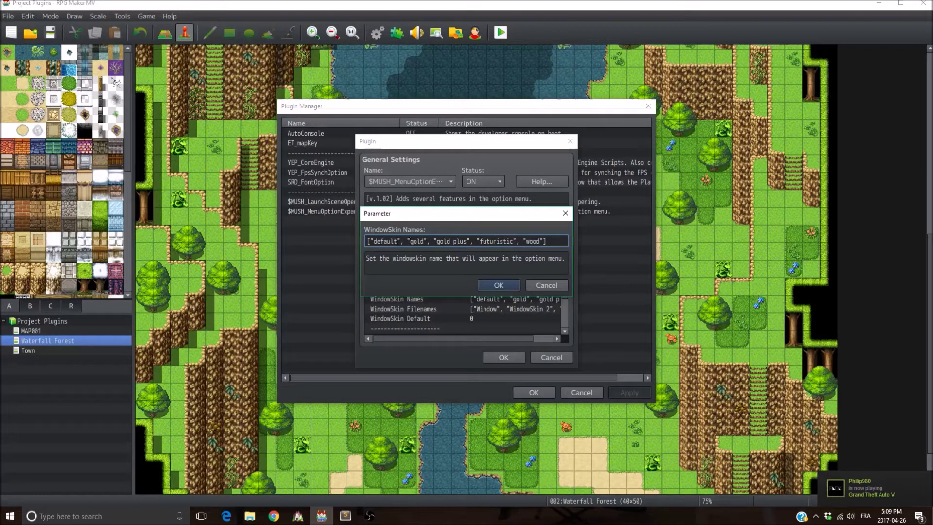
{"action": "left_click", "coordinate": [499, 285]}
{"action": "left_click", "coordinate": [486, 308]}
{"action": "double_click", "coordinate": [485, 308]}
{"action": "left_click", "coordinate": [397, 241]}
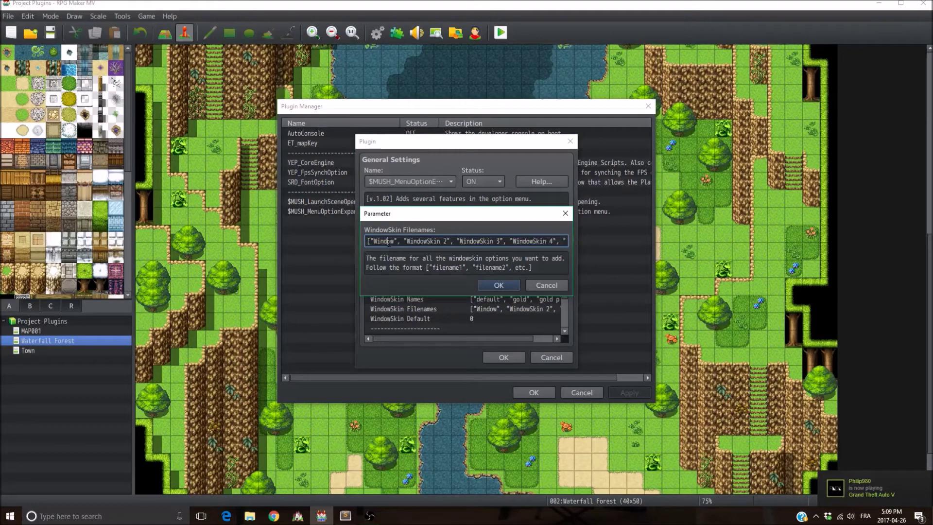
{"action": "left_click_drag", "start_coordinate": [370, 241], "coordinate": [388, 241]}
{"action": "left_click", "coordinate": [491, 285]}
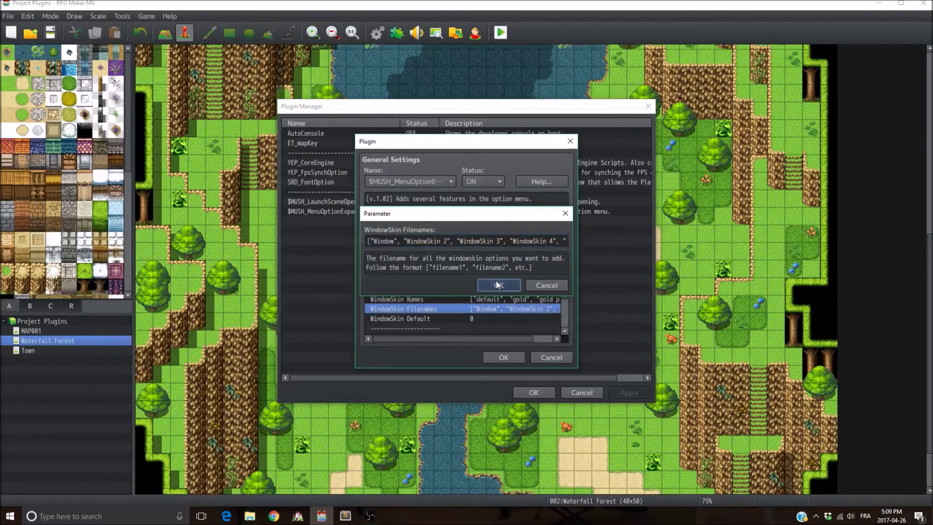
{"action": "left_click", "coordinate": [491, 299]}
{"action": "double_click", "coordinate": [499, 299]}
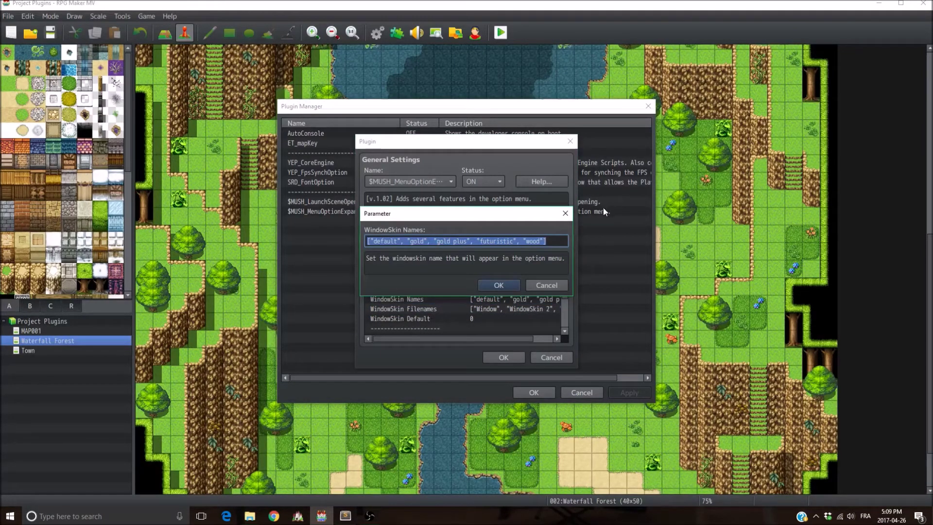
{"action": "left_click", "coordinate": [565, 213]}
{"action": "left_click", "coordinate": [514, 290]}
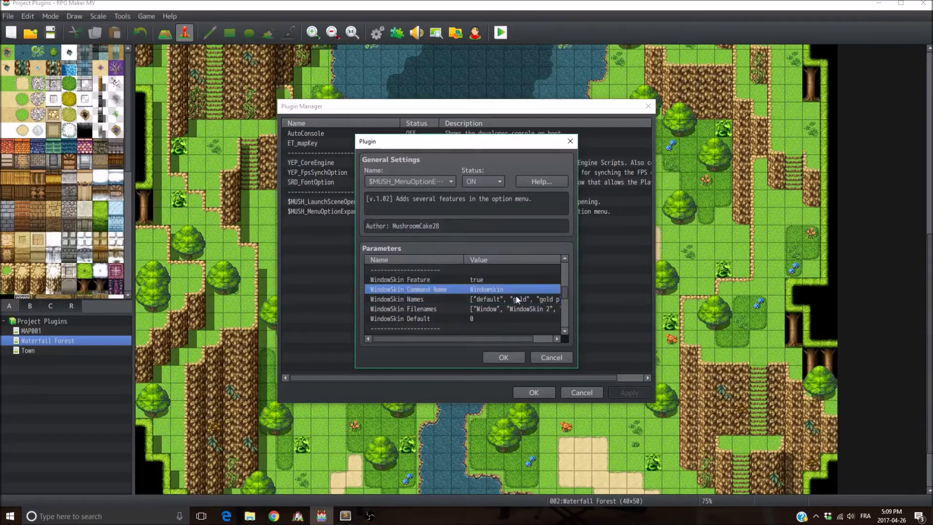
{"action": "double_click", "coordinate": [517, 300]}
{"action": "left_click", "coordinate": [410, 241]}
{"action": "left_click_drag", "start_coordinate": [436, 243], "coordinate": [466, 242]}
{"action": "left_click", "coordinate": [494, 241]}
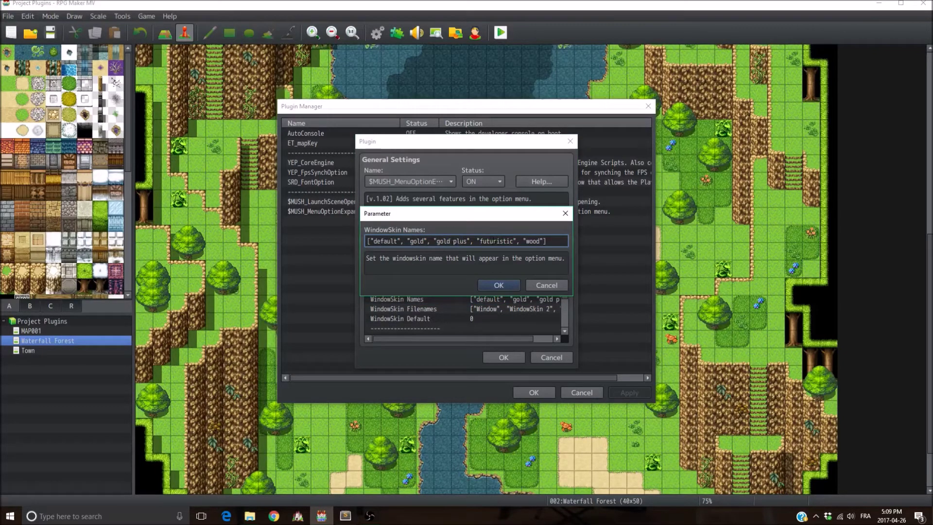
{"action": "left_click", "coordinate": [506, 284]}
{"action": "scroll", "coordinate": [465, 302], "scroll_direction": "down", "scroll_amount": 1}
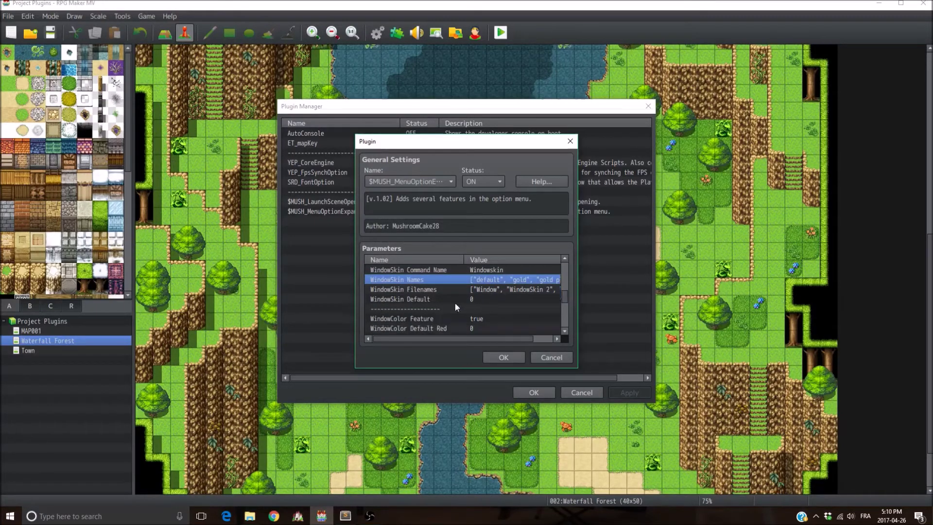
{"action": "left_click", "coordinate": [420, 299]}
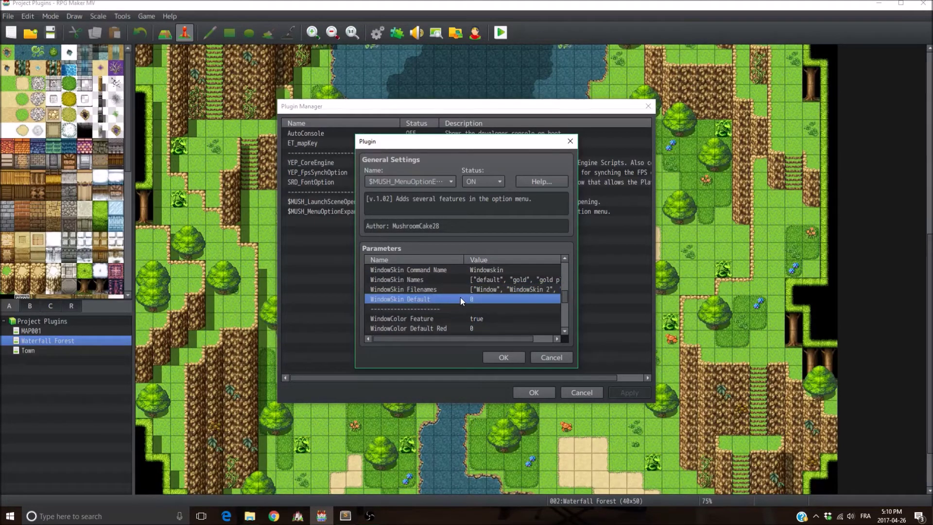
{"action": "scroll", "coordinate": [490, 297], "scroll_direction": "up", "scroll_amount": 1}
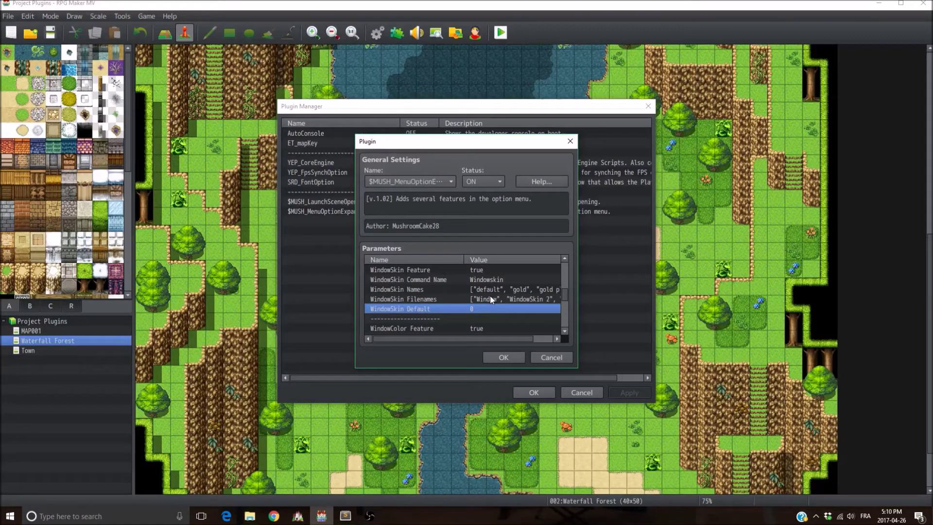
{"action": "scroll", "coordinate": [490, 297], "scroll_direction": "up", "scroll_amount": 4}
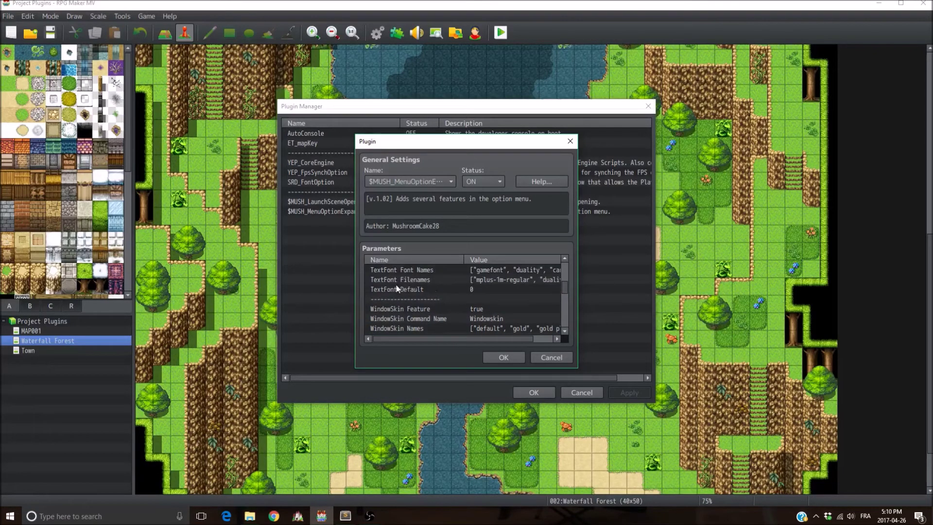
{"action": "scroll", "coordinate": [468, 296], "scroll_direction": "down", "scroll_amount": 8}
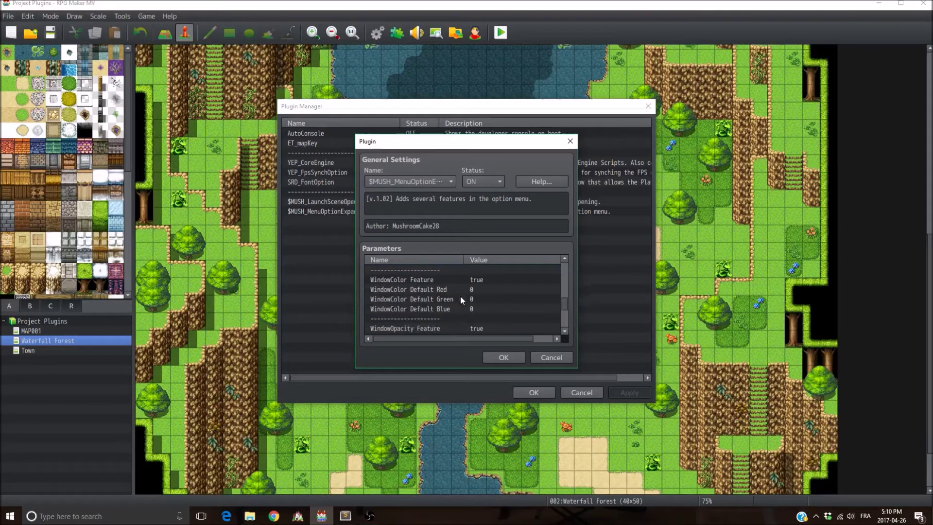
{"action": "double_click", "coordinate": [421, 281]}
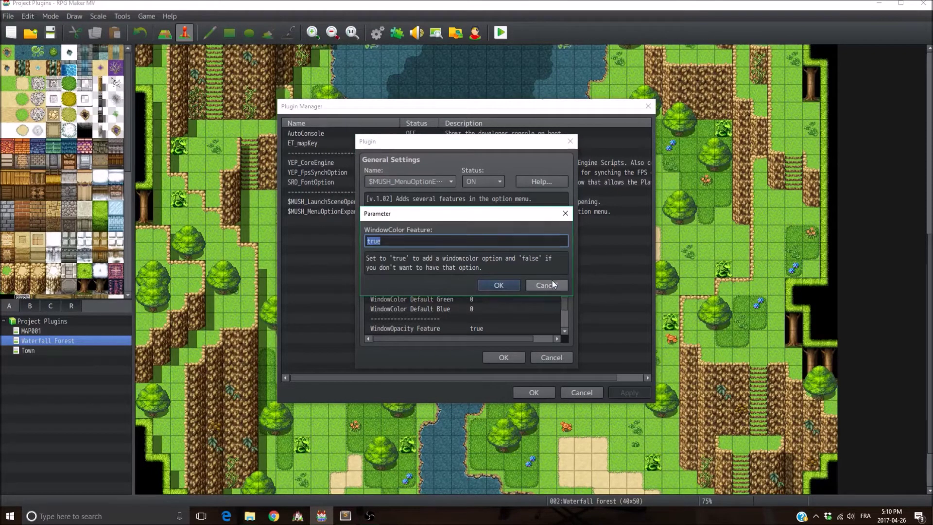
{"action": "left_click", "coordinate": [513, 283]}
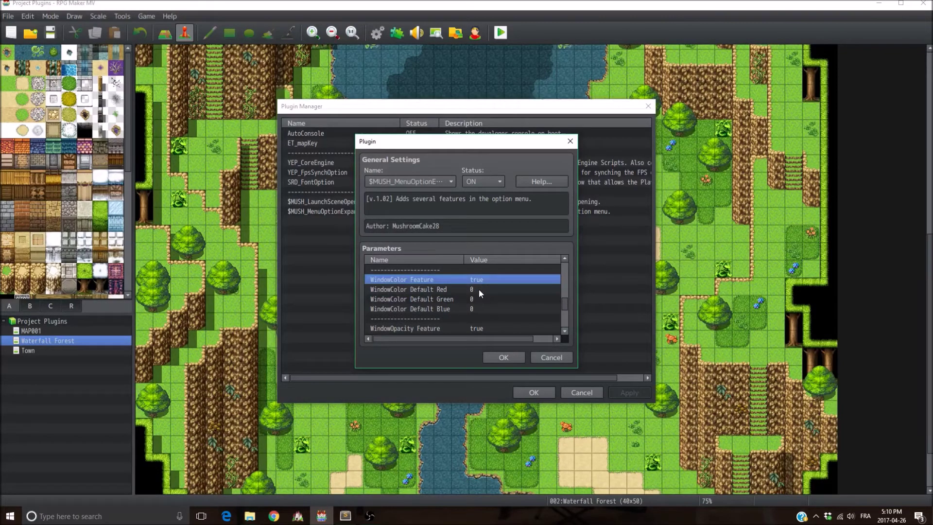
{"action": "left_click", "coordinate": [479, 289]}
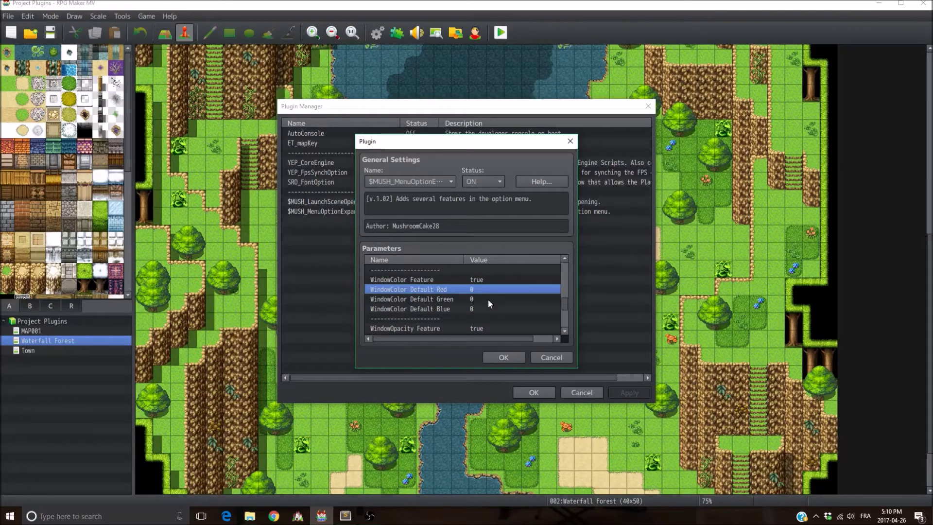
{"action": "left_click", "coordinate": [486, 300]}
{"action": "left_click", "coordinate": [484, 308]}
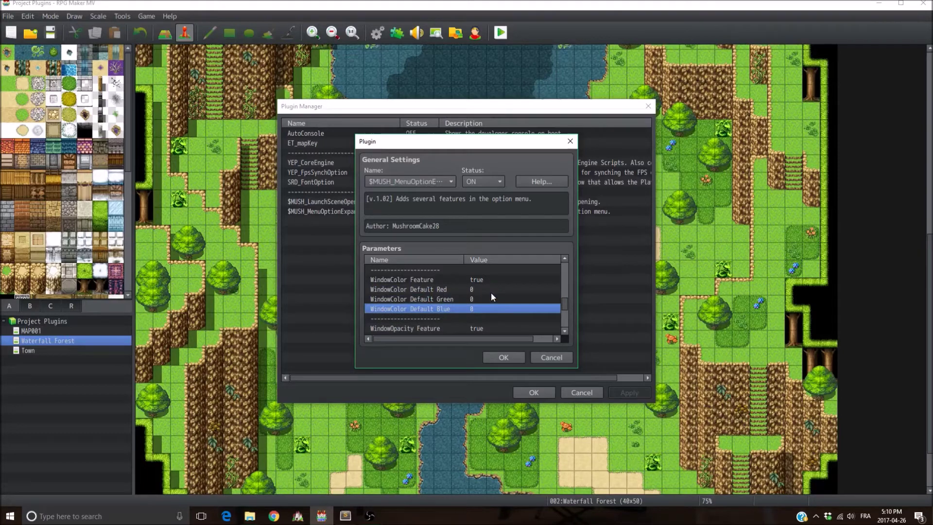
{"action": "double_click", "coordinate": [494, 288]}
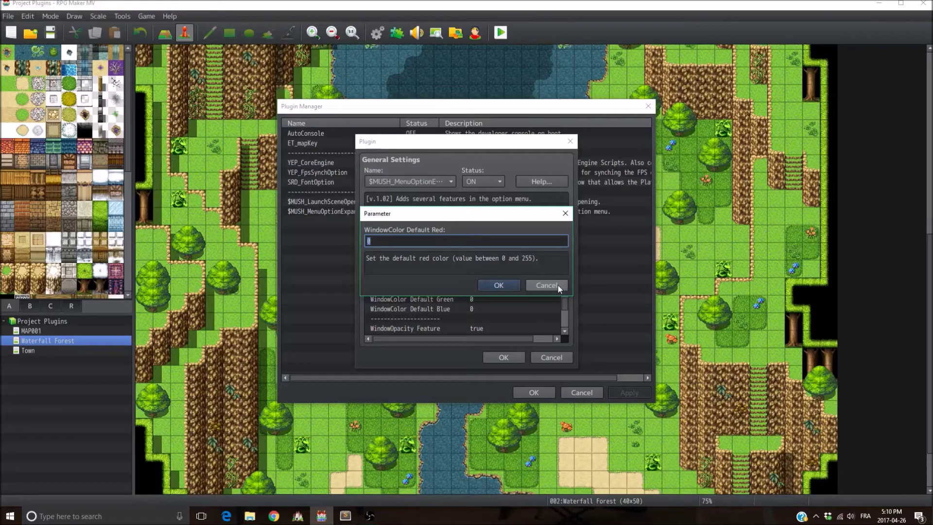
{"action": "left_click", "coordinate": [557, 284]}
Step: Review the WindowOpacity Feature and Name rows, leaving WindowOpacity Default at 255
{"action": "scroll", "coordinate": [505, 299], "scroll_direction": "down", "scroll_amount": 3}
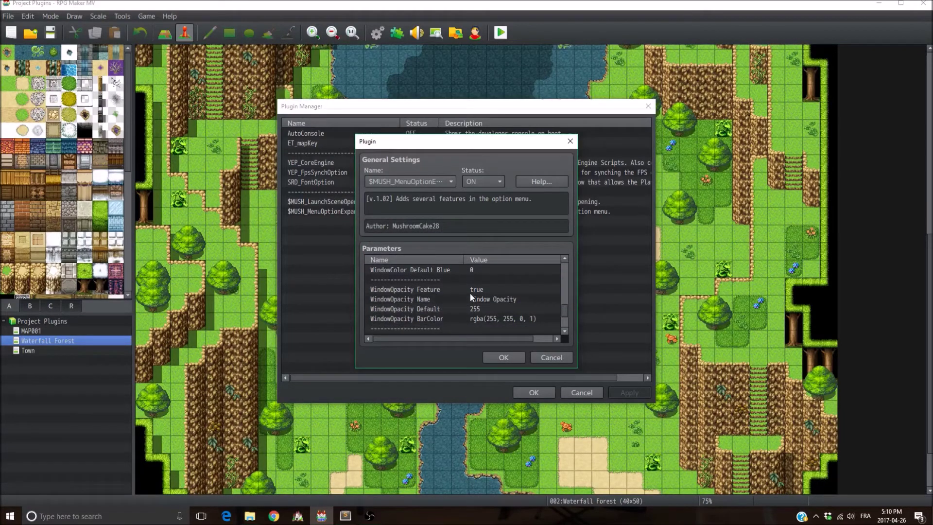
{"action": "left_click", "coordinate": [443, 288]}
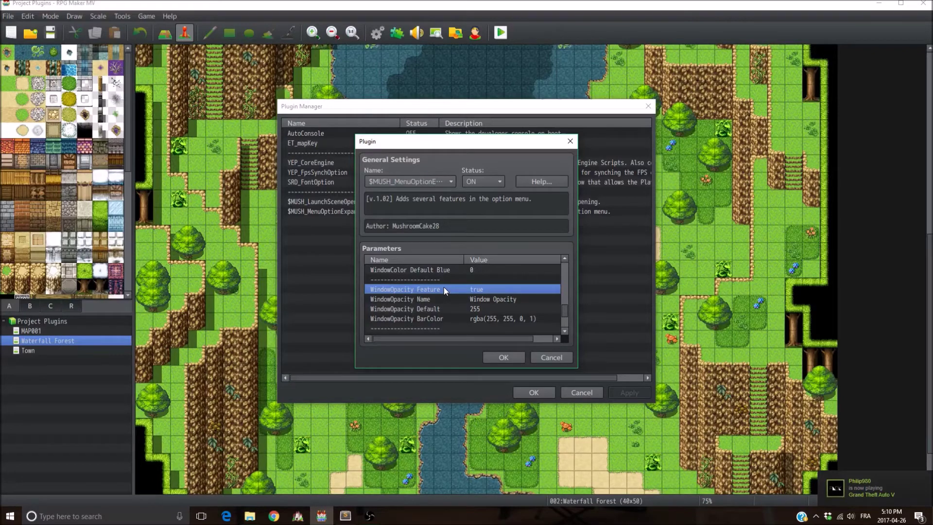
{"action": "left_click", "coordinate": [466, 299]}
{"action": "scroll", "coordinate": [480, 297], "scroll_direction": "down", "scroll_amount": 1}
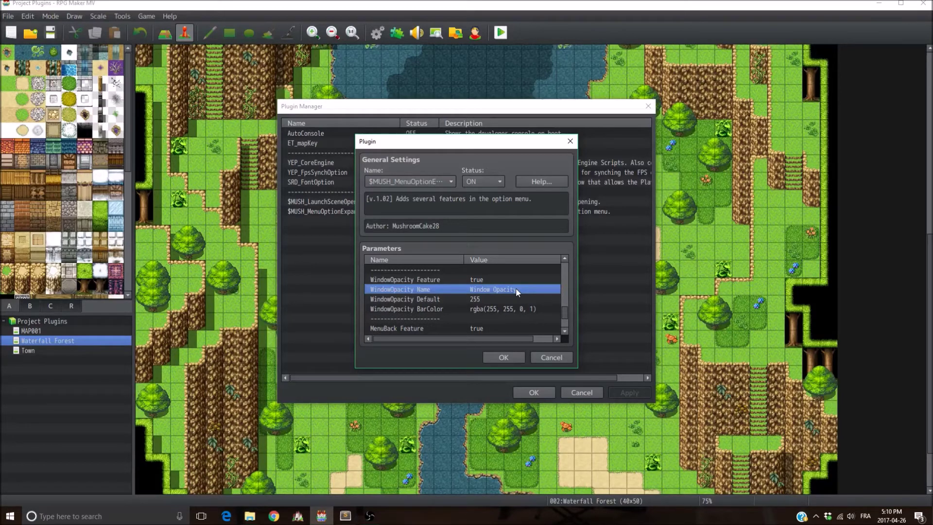
{"action": "left_click", "coordinate": [461, 299]}
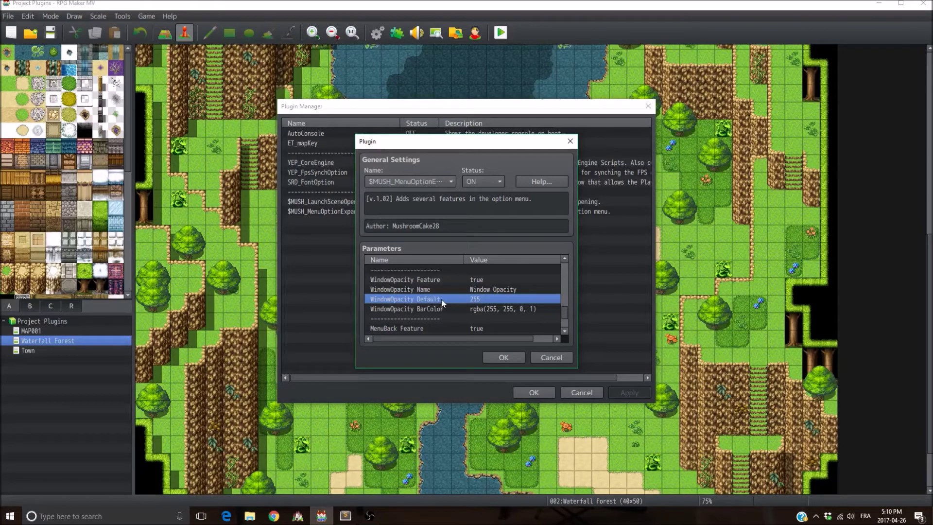
{"action": "double_click", "coordinate": [482, 299]}
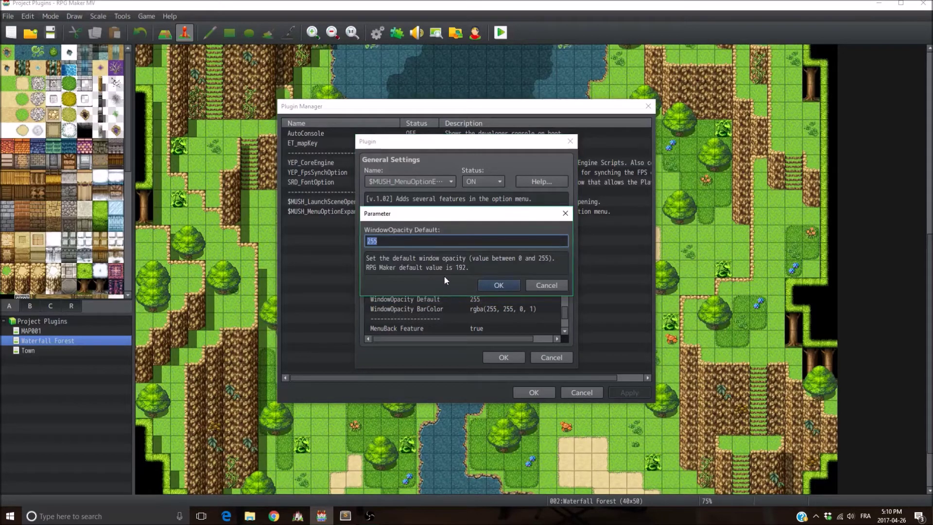
{"action": "left_click", "coordinate": [547, 285]}
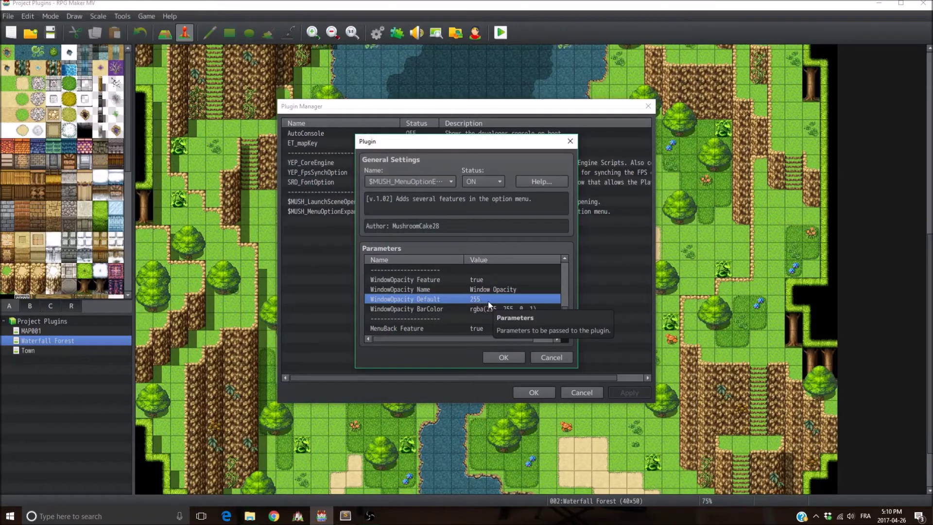
Step: Open WindowOpacity BarColor and inspect the red component of rgba(255, 255, 0, 1)
{"action": "left_click", "coordinate": [460, 310]}
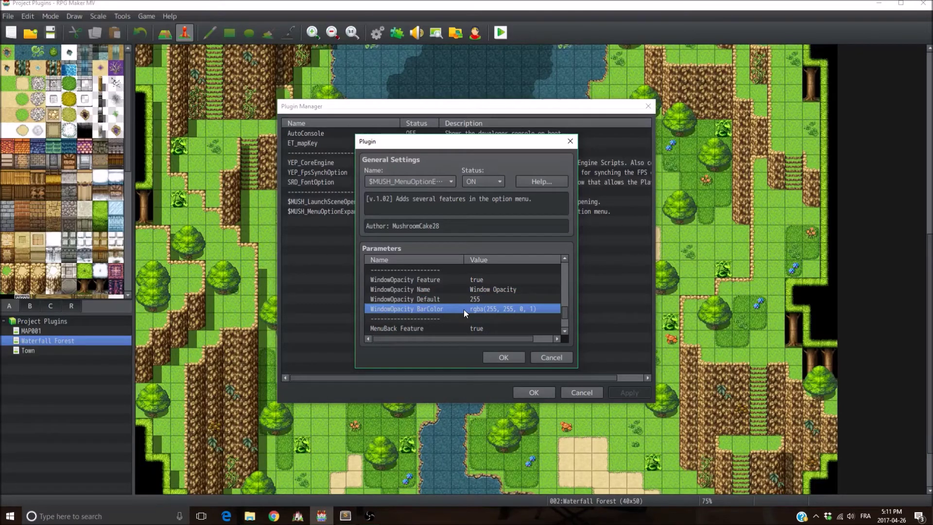
{"action": "double_click", "coordinate": [463, 309]}
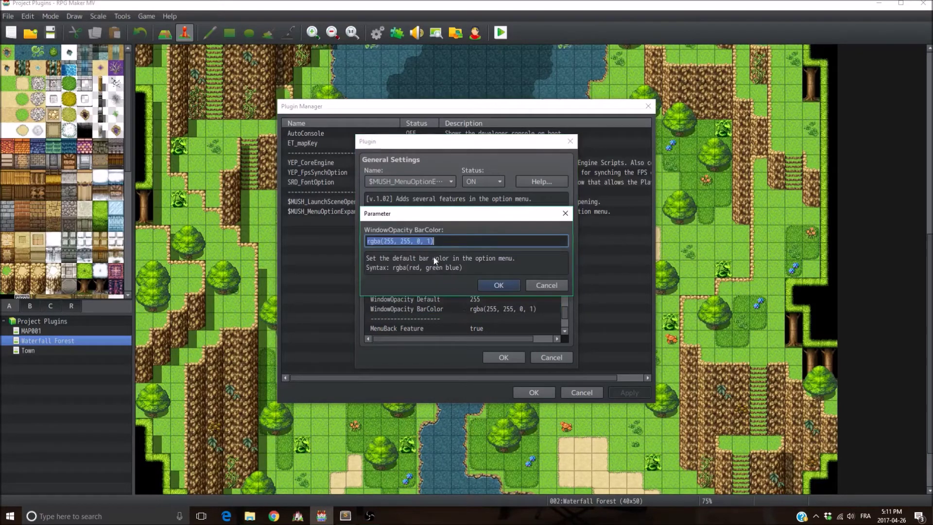
{"action": "left_click", "coordinate": [373, 241]}
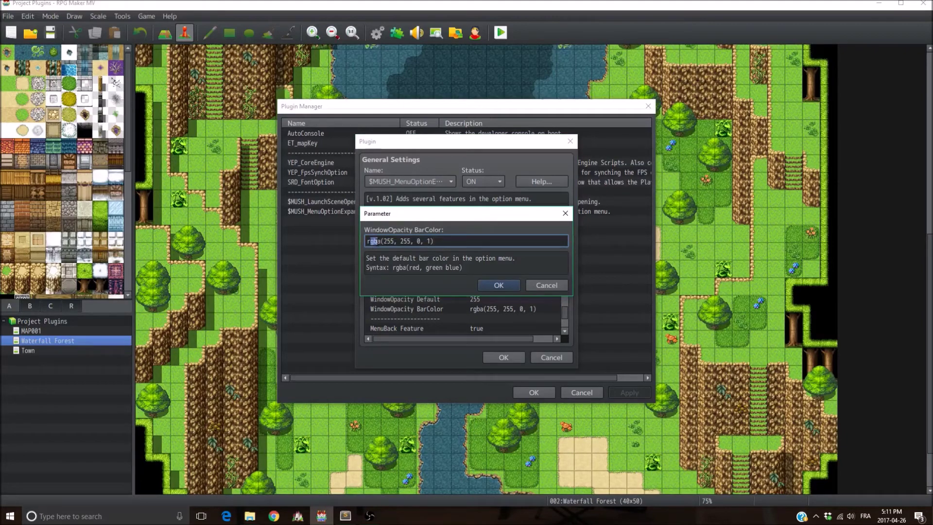
{"action": "left_click_drag", "start_coordinate": [383, 241], "coordinate": [397, 241]}
Step: Check the bar colour's alpha value of 1 and cancel without changes
{"action": "left_click", "coordinate": [417, 241]}
{"action": "left_click_drag", "start_coordinate": [427, 240], "coordinate": [432, 242]}
{"action": "left_click", "coordinate": [552, 284]}
Step: Review the MenuBack Feature, Stretch, Command Name, Names and Filenames rows
{"action": "scroll", "coordinate": [508, 296], "scroll_direction": "down", "scroll_amount": 2}
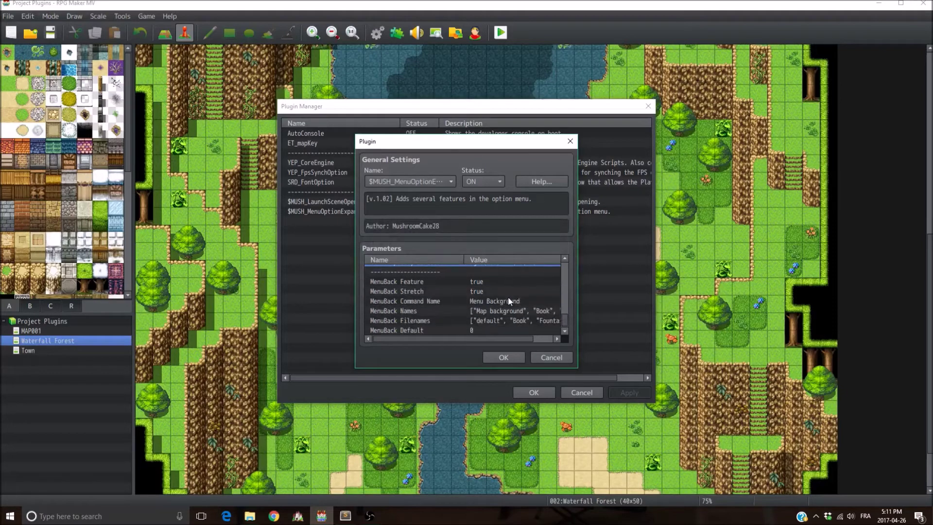
{"action": "left_click", "coordinate": [406, 282]}
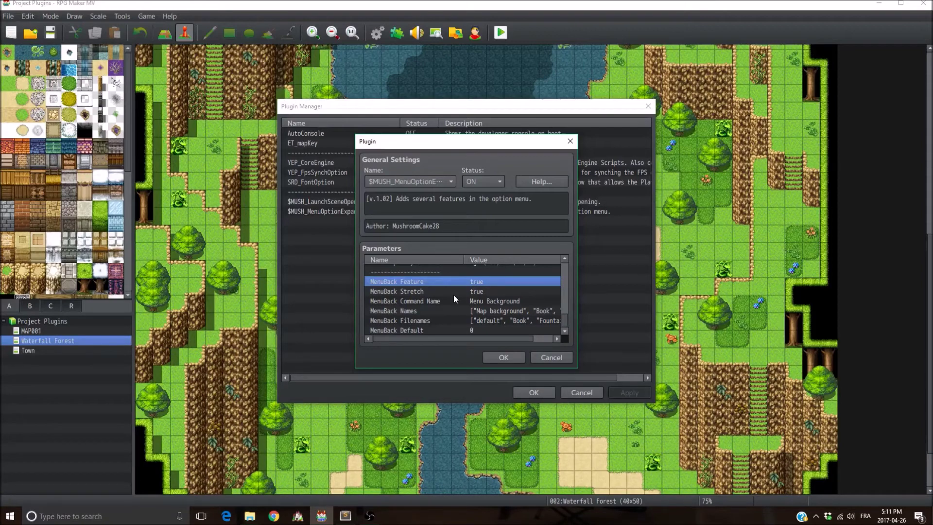
{"action": "left_click", "coordinate": [426, 291]}
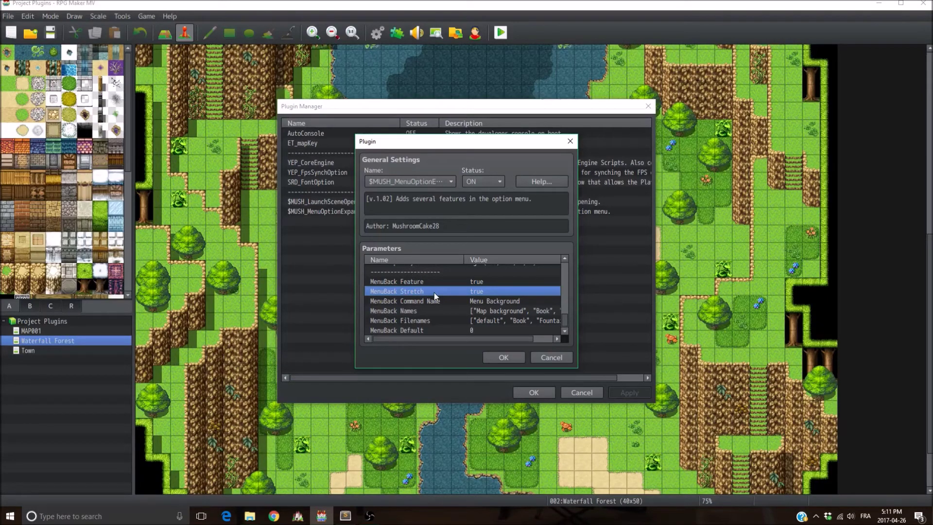
{"action": "left_click", "coordinate": [482, 303]}
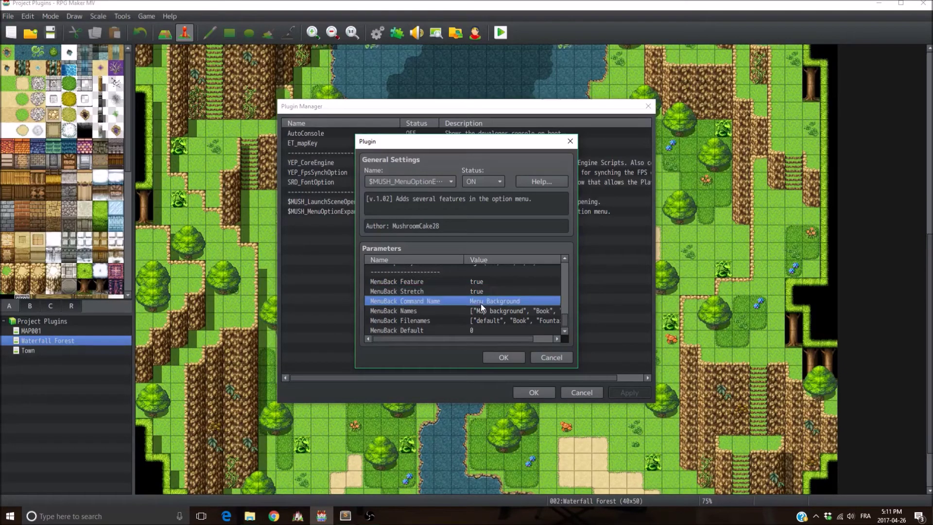
{"action": "left_click", "coordinate": [418, 311]}
{"action": "left_click", "coordinate": [428, 301]}
{"action": "left_click", "coordinate": [493, 310]}
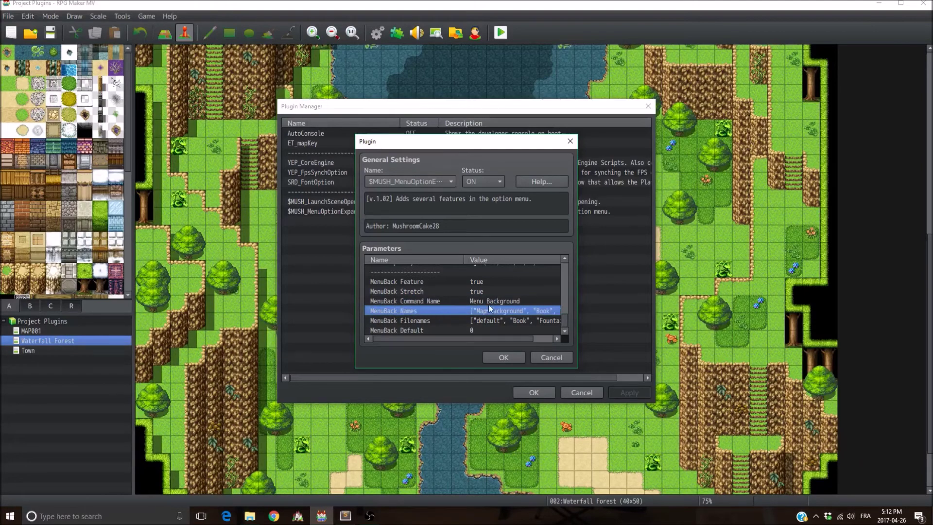
{"action": "left_click", "coordinate": [498, 322]}
{"action": "left_click", "coordinate": [445, 310]}
{"action": "left_click", "coordinate": [447, 321]}
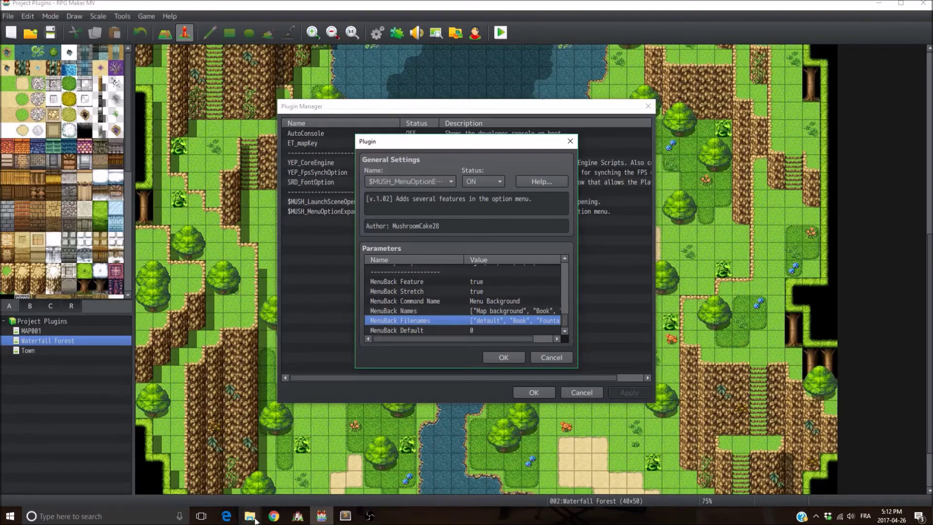
Step: Open the project's img/titles1 folder of background images in File Explorer
{"action": "mouse_move", "coordinate": [250, 516]}
{"action": "left_click", "coordinate": [275, 499]}
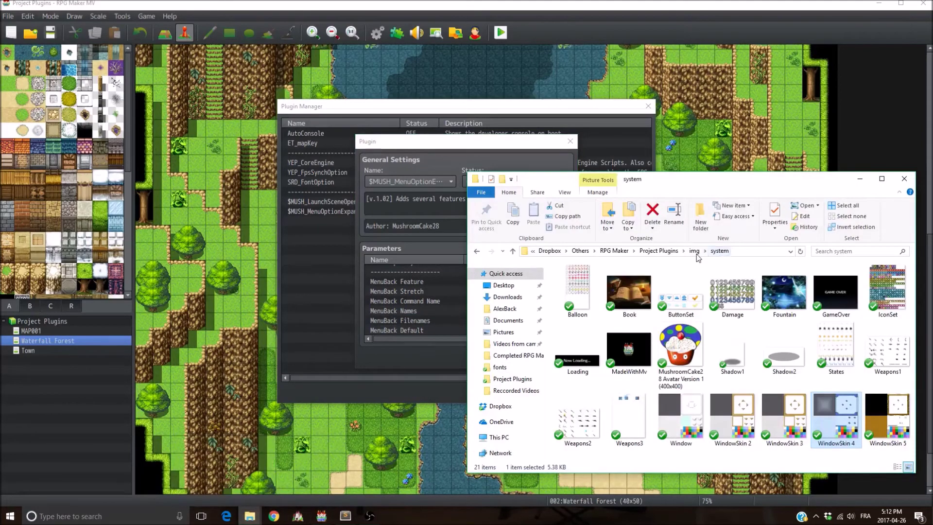
{"action": "left_click", "coordinate": [736, 250]}
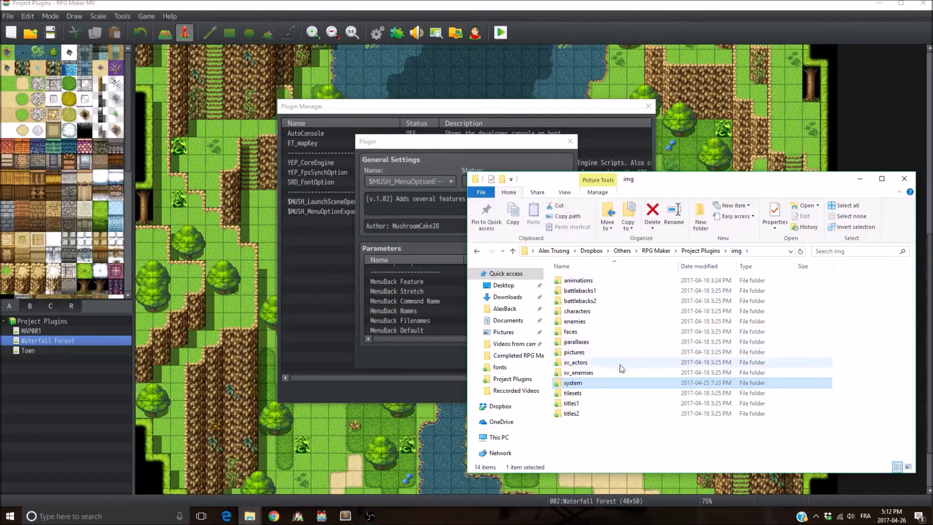
{"action": "left_click", "coordinate": [582, 404]}
{"action": "double_click", "coordinate": [582, 404]}
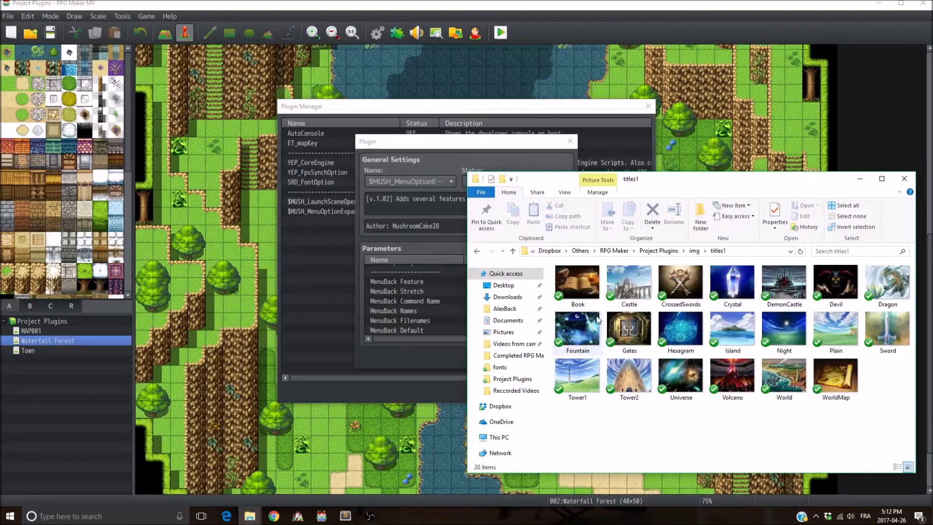
Step: Check the Book image's file name, then open MenuBack Filenames for editing
{"action": "right_click", "coordinate": [598, 292]}
{"action": "left_click", "coordinate": [651, 484]}
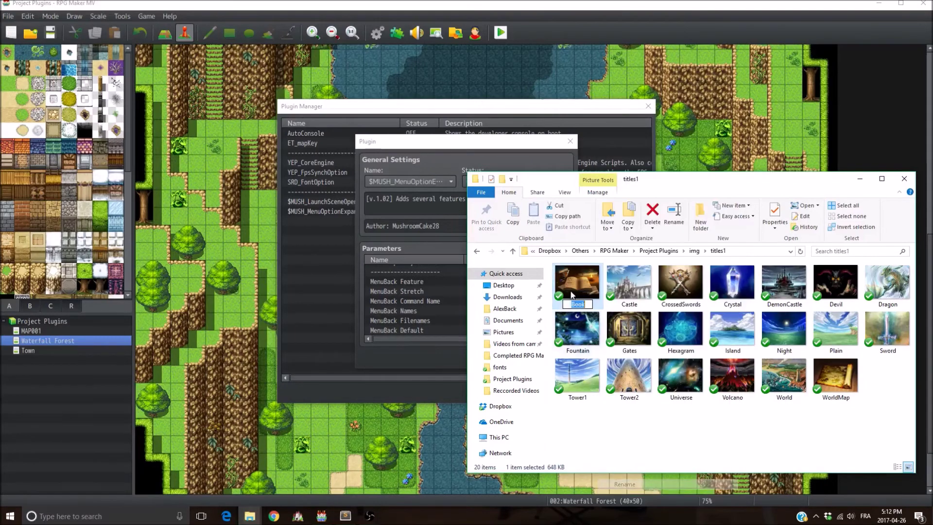
{"action": "double_click", "coordinate": [414, 320]}
{"action": "left_click", "coordinate": [495, 240]}
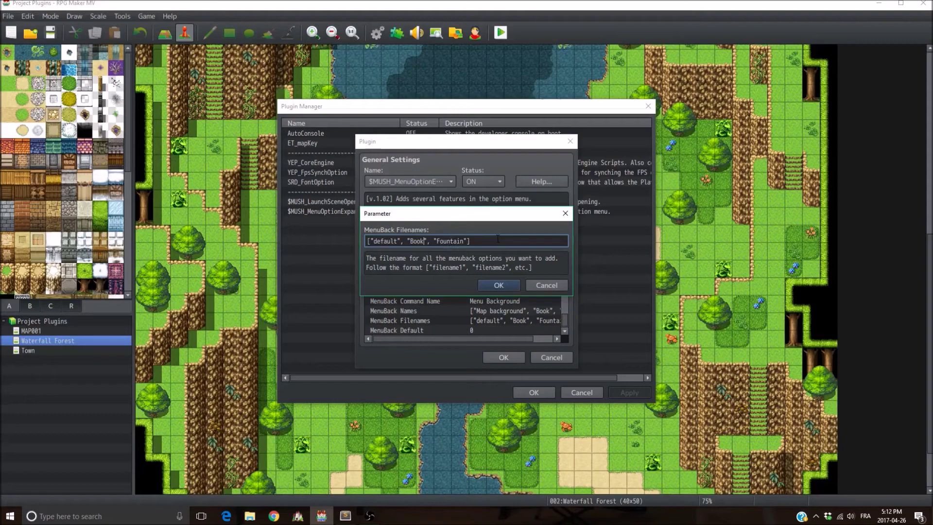
Step: Edit the MenuBack Names list so the Book entry reads Book, then confirm
{"action": "left_click", "coordinate": [498, 285]}
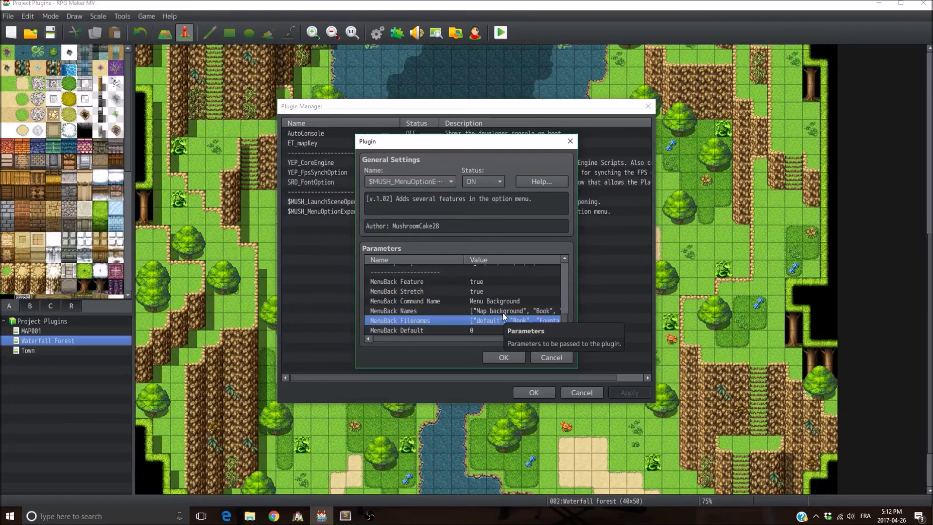
{"action": "double_click", "coordinate": [502, 313]}
{"action": "left_click", "coordinate": [440, 241]}
{"action": "double_click", "coordinate": [440, 241]}
{"action": "type", "text": "Cool stuff"}
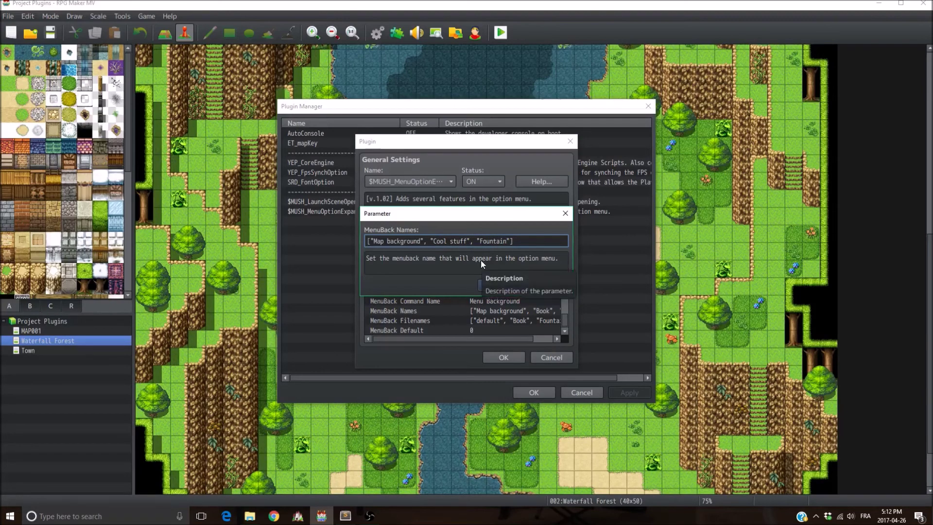
{"action": "key", "text": "BackSpace"}
{"action": "key", "text": "BackSpace"}
{"action": "key", "text": "BackSpace"}
{"action": "key", "text": "BackSpace"}
{"action": "key", "text": "BackSpace"}
{"action": "key", "text": "BackSpace"}
{"action": "key", "text": "BackSpace"}
{"action": "key", "text": "BackSpace"}
{"action": "key", "text": "BackSpace"}
{"action": "type", "text": "Book"}
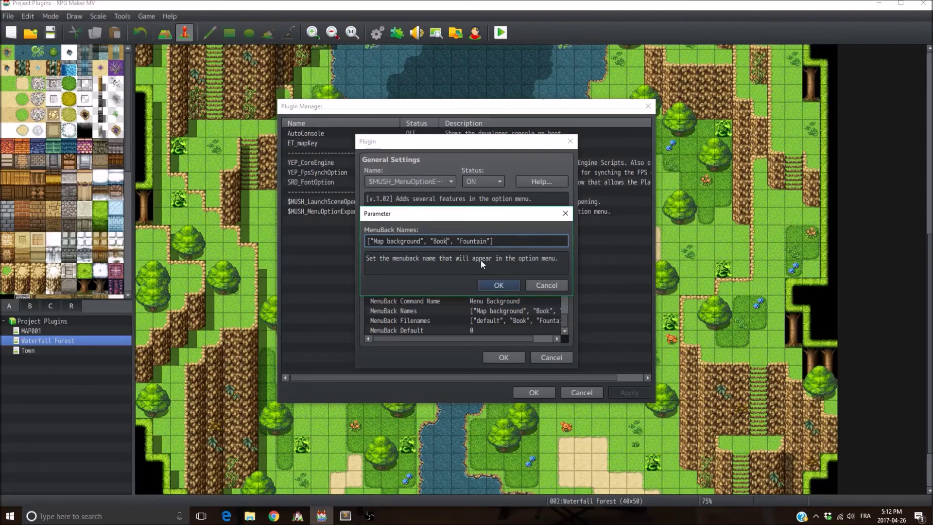
{"action": "left_click", "coordinate": [493, 290]}
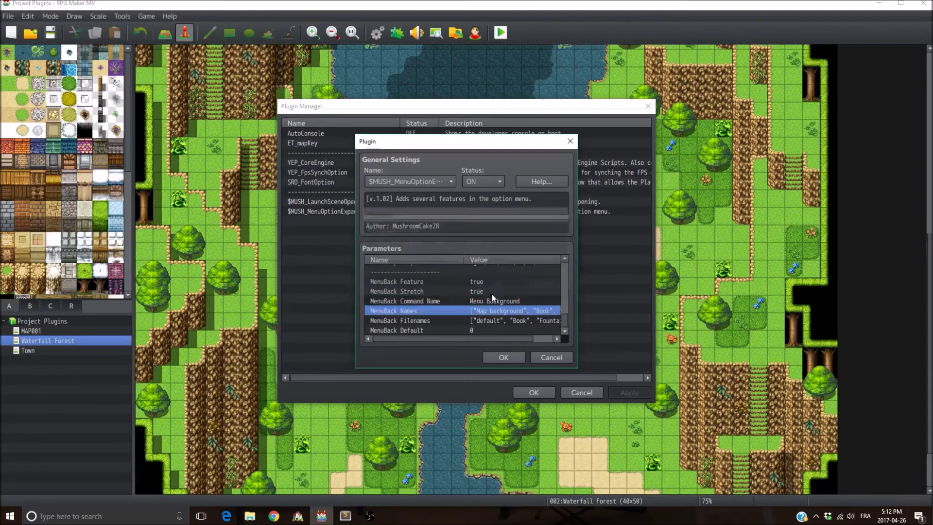
Step: Review the MenuBack Filenames values and keep them unchanged
{"action": "left_click", "coordinate": [418, 330]}
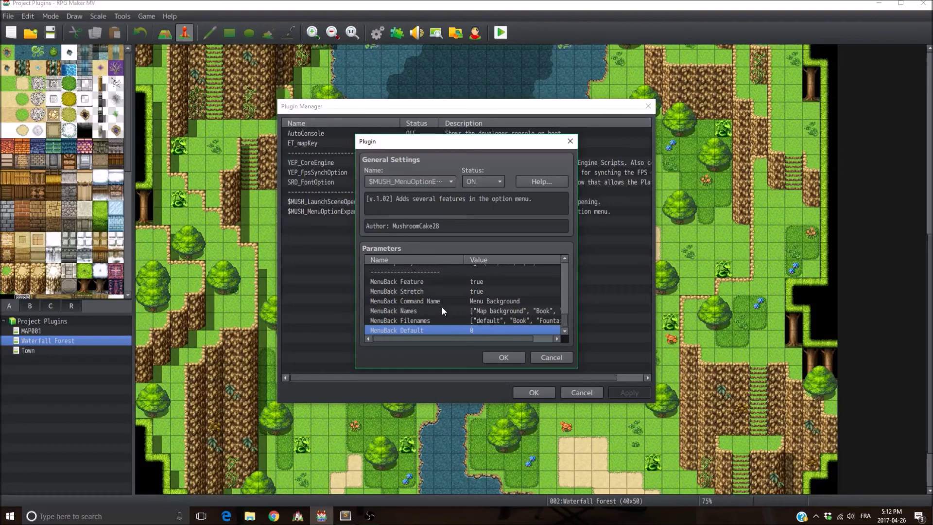
{"action": "double_click", "coordinate": [473, 321]}
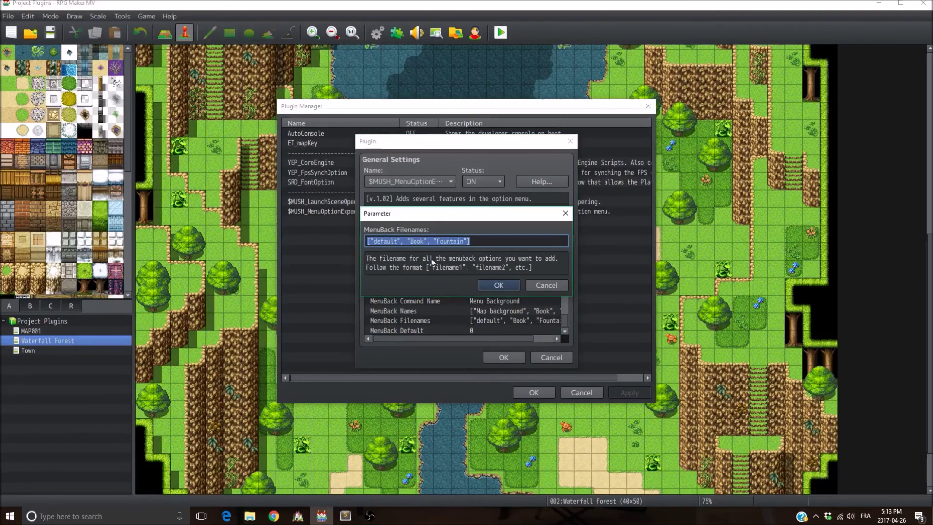
{"action": "left_click", "coordinate": [393, 240]}
{"action": "left_click_drag", "start_coordinate": [373, 240], "coordinate": [397, 240]}
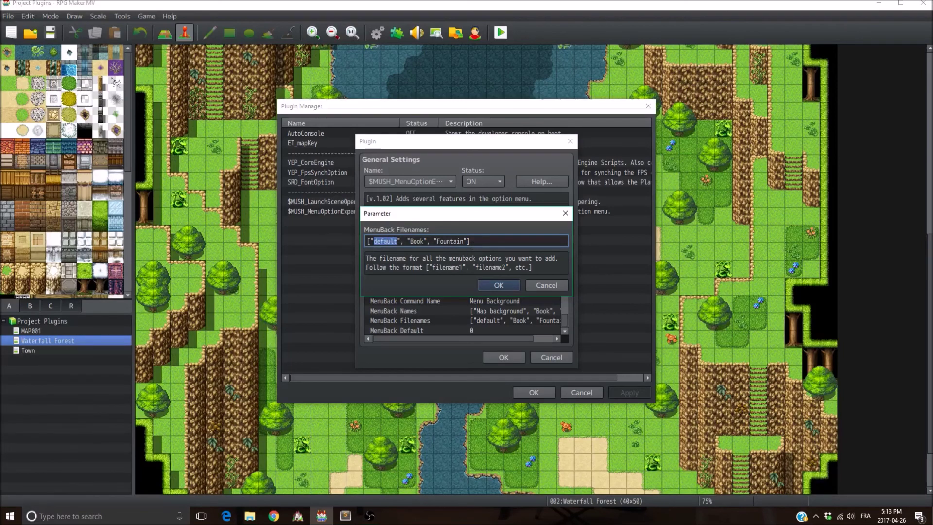
{"action": "left_click", "coordinate": [497, 287]}
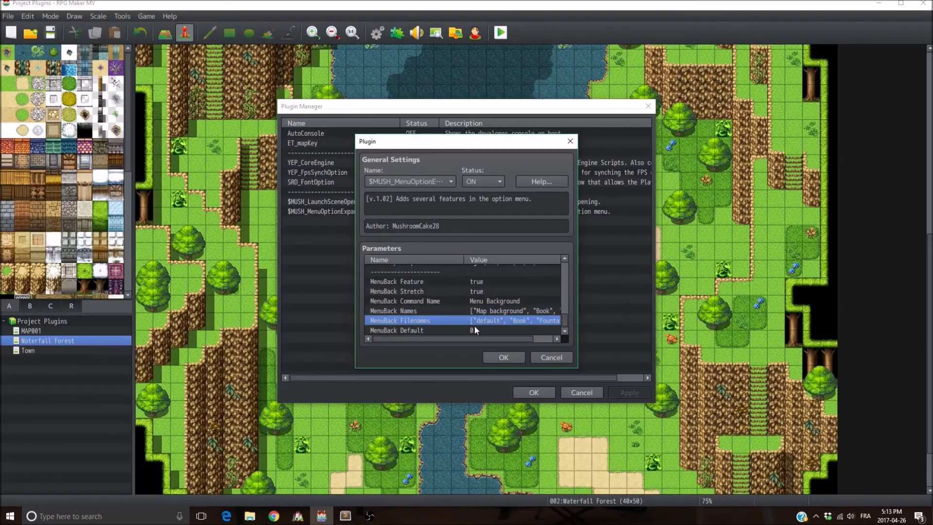
Step: Accept the plugin parameters and close the Plugin Manager
{"action": "left_click", "coordinate": [475, 330]}
{"action": "left_click", "coordinate": [505, 357]}
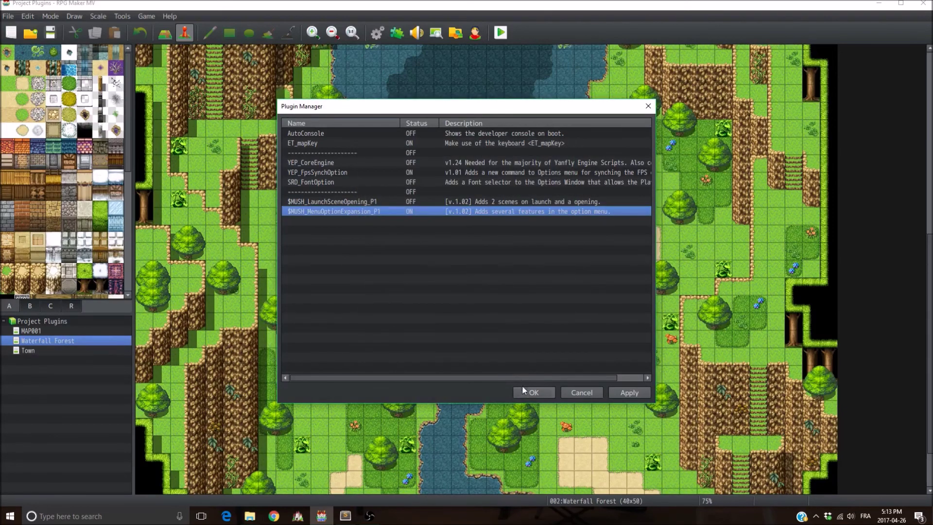
{"action": "left_click", "coordinate": [523, 390]}
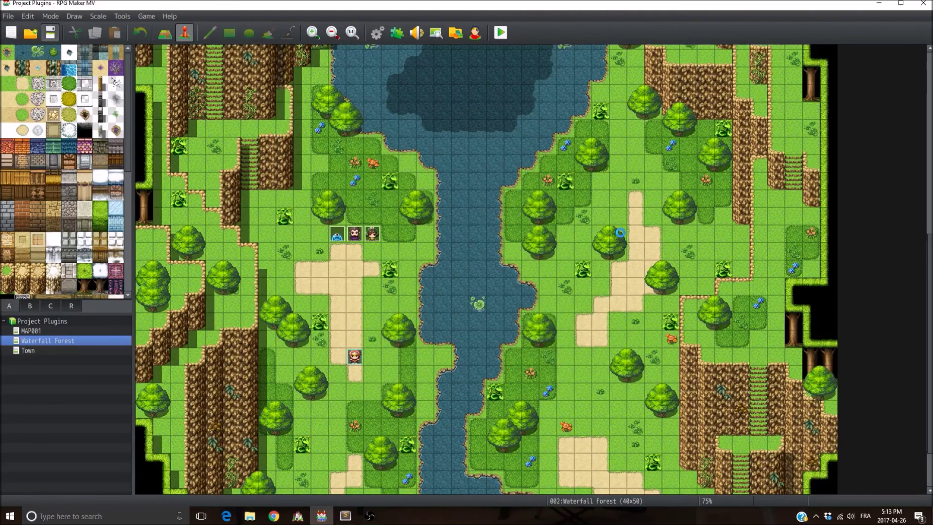